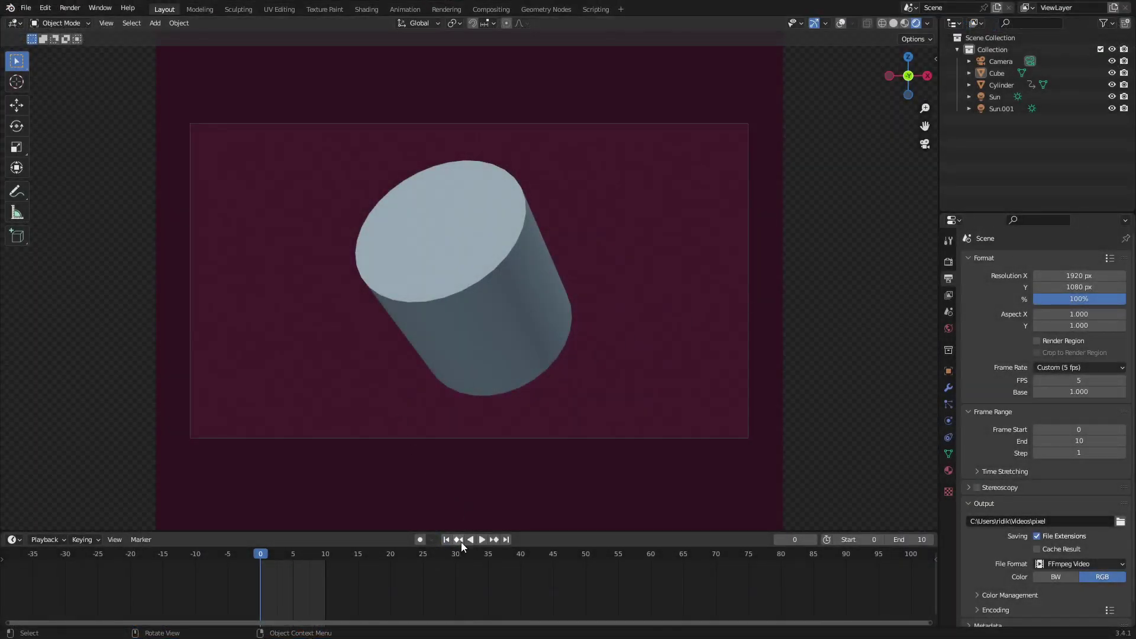
- Start playback of the cylinder animation over frames 0–10 at 5 fps
{"action": "left_click", "coordinate": [482, 539]}
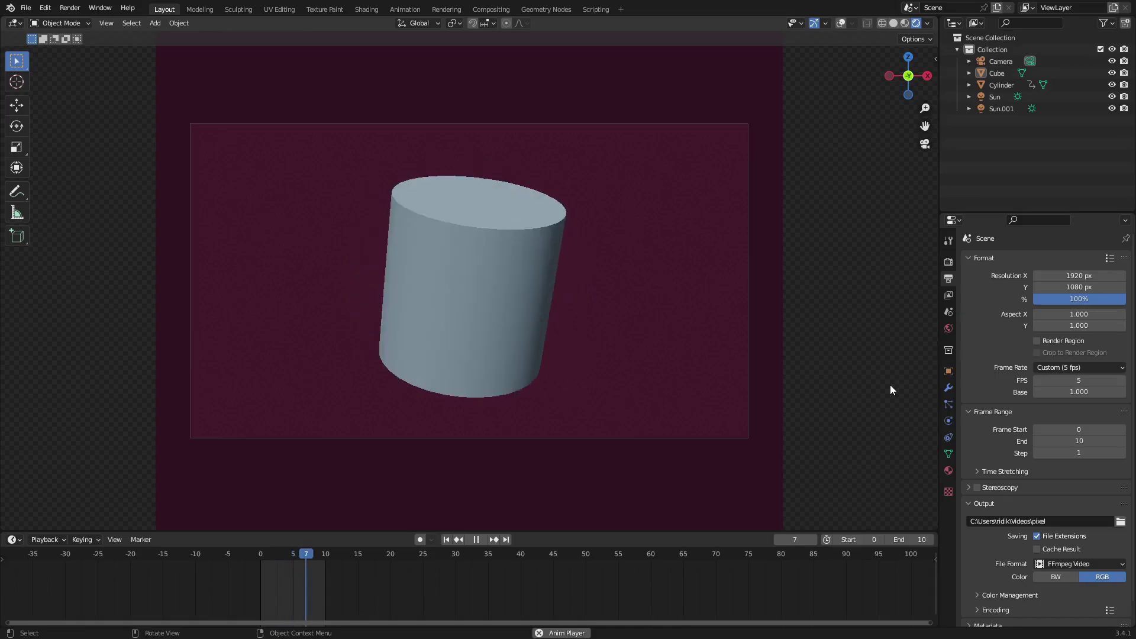
- Stop playback and set the scene frame rate preset to 30 fps
{"action": "left_click", "coordinate": [479, 540]}
{"action": "left_click", "coordinate": [1084, 367]}
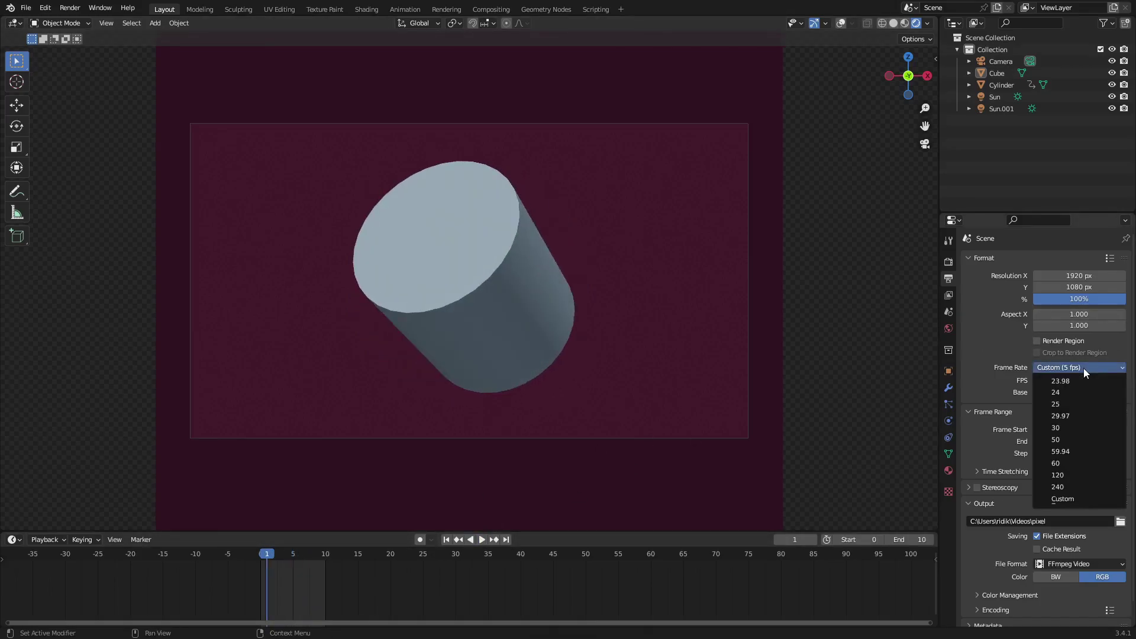
{"action": "left_click", "coordinate": [1078, 422]}
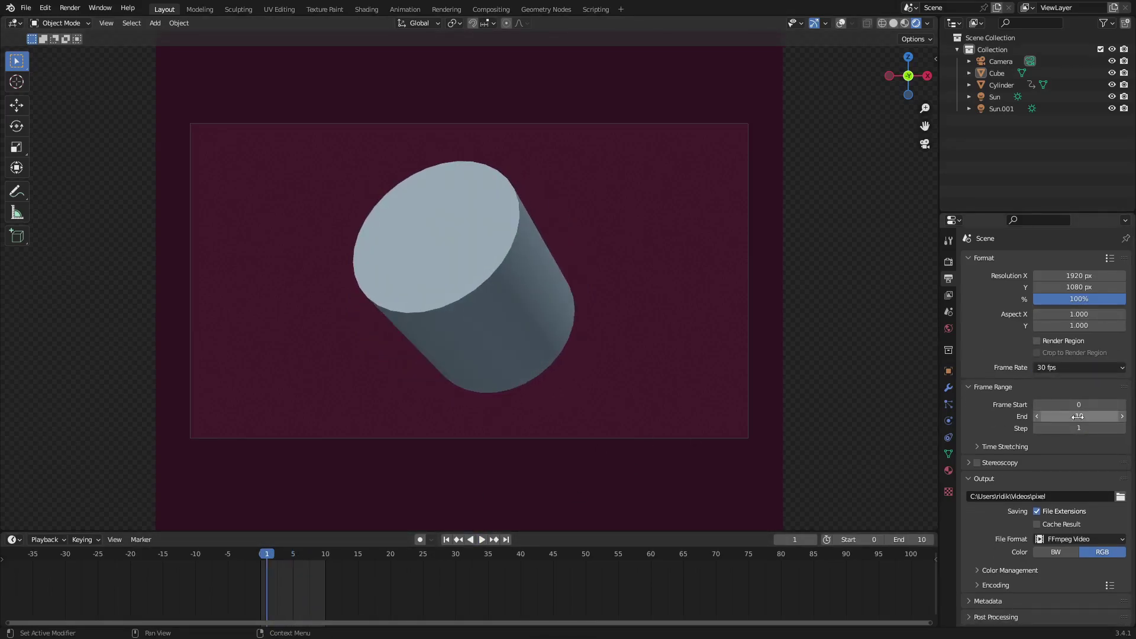
- Replay the animation at 30 fps, orbiting and returning to the camera view
{"action": "left_click", "coordinate": [482, 539]}
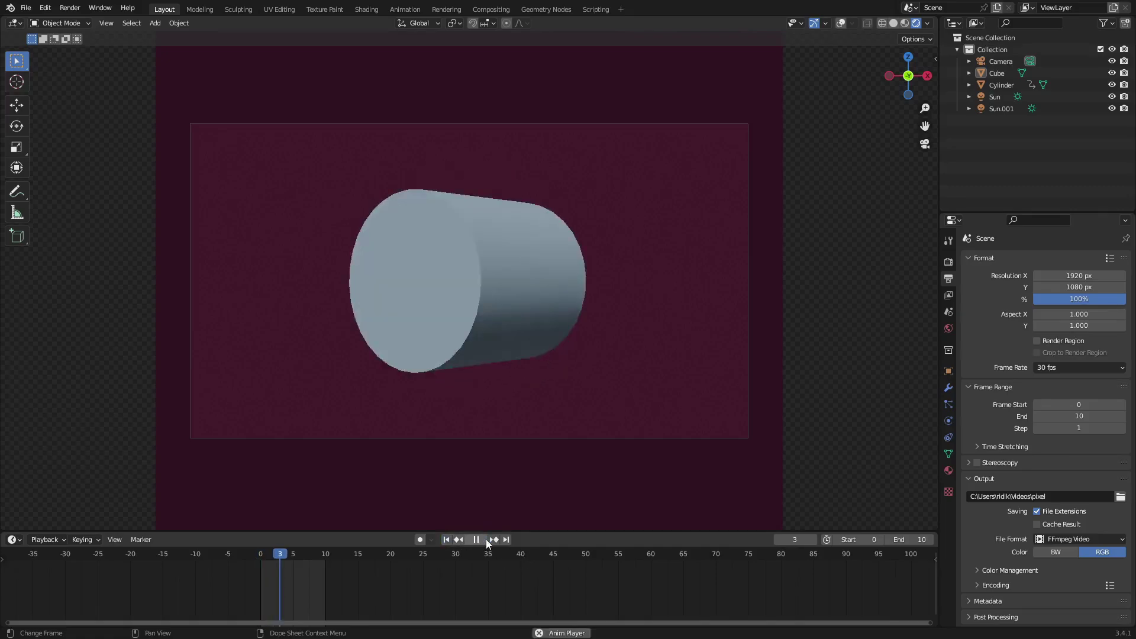
{"action": "middle_click_drag", "start_coordinate": [807, 399], "coordinate": [599, 375]}
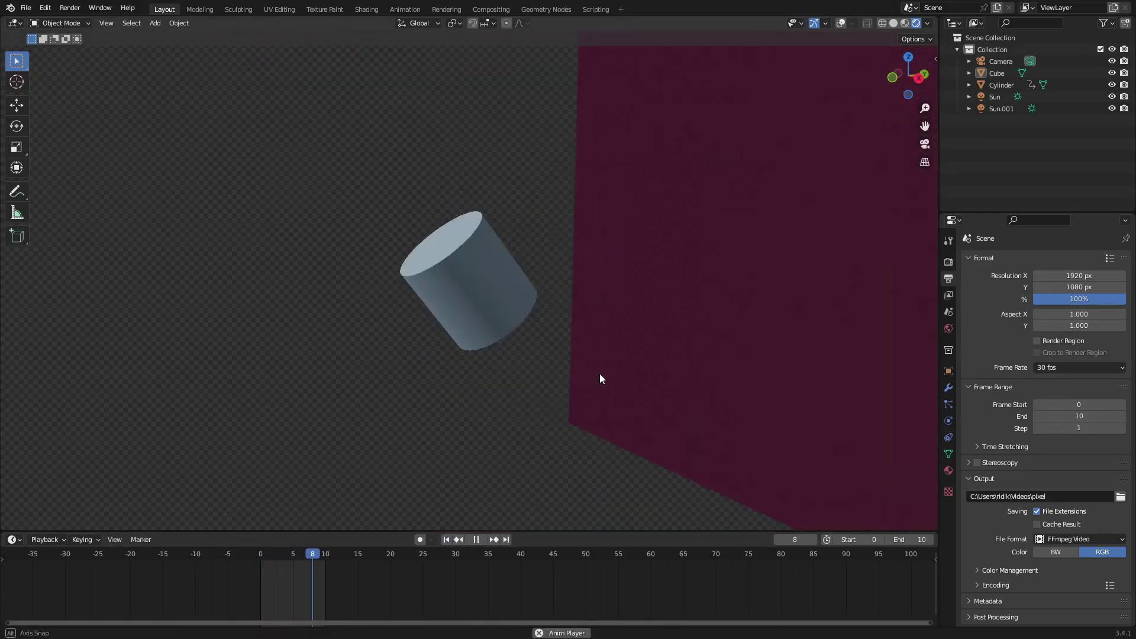
{"action": "key", "text": "KP_0"}
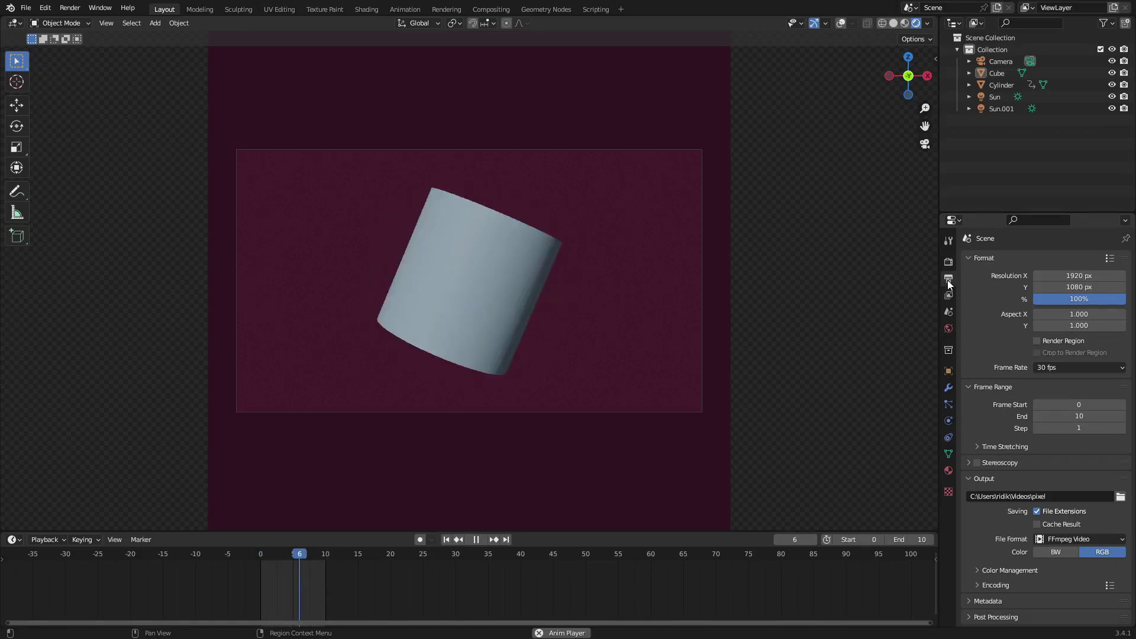
- Switch the frame rate to Custom and enter 5 FPS
{"action": "left_click", "coordinate": [1079, 370]}
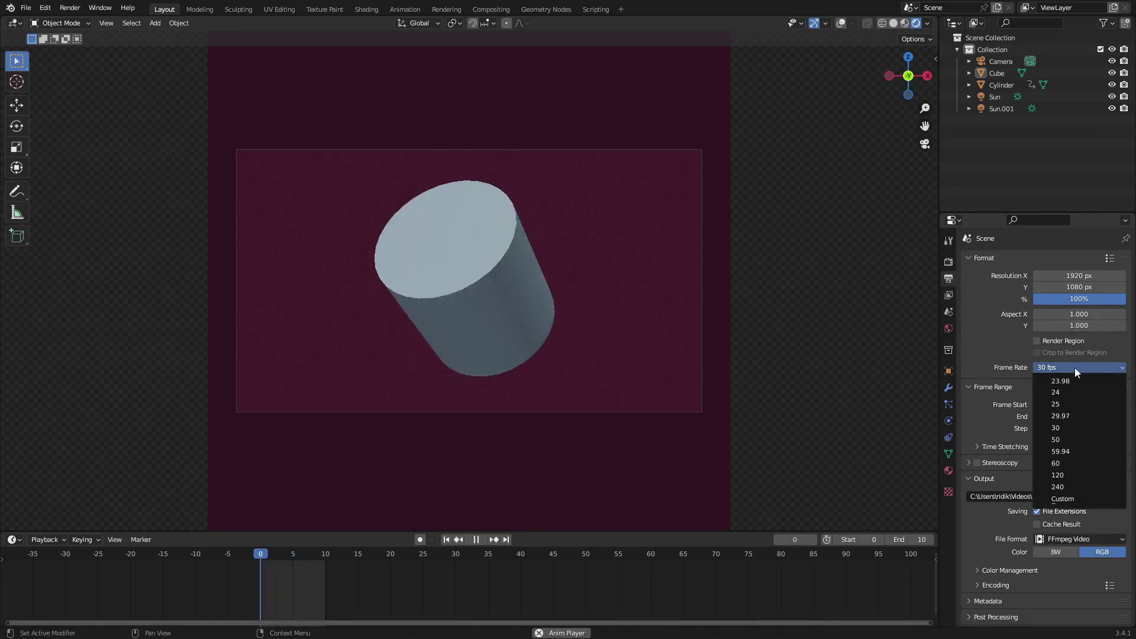
{"action": "left_click", "coordinate": [1066, 499]}
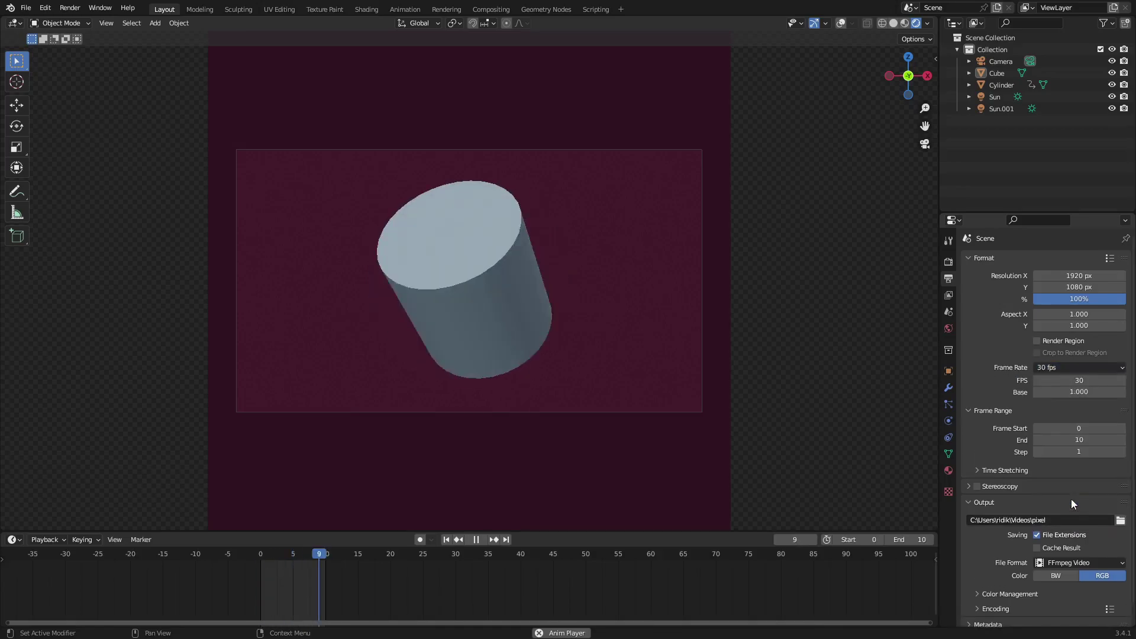
{"action": "left_click", "coordinate": [1083, 380]}
{"action": "type", "text": "5"}
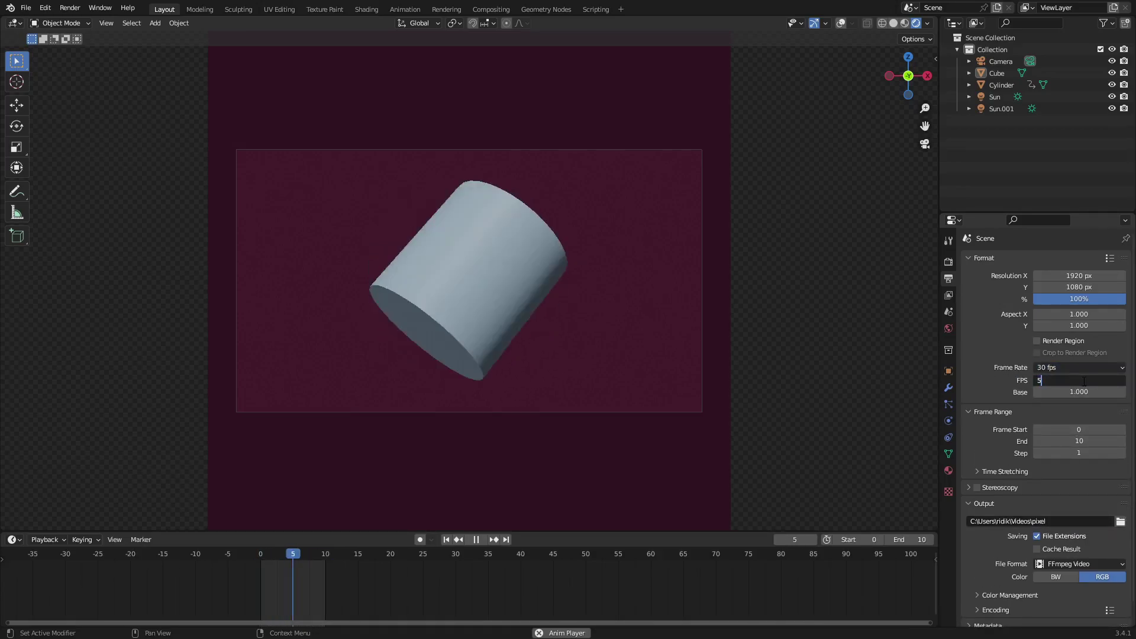
{"action": "key", "text": "Return"}
- Try FPS values from 8 up to 15, then drag the FPS back to 5
{"action": "left_click_drag", "start_coordinate": [1124, 385], "coordinate": [1130, 385]}
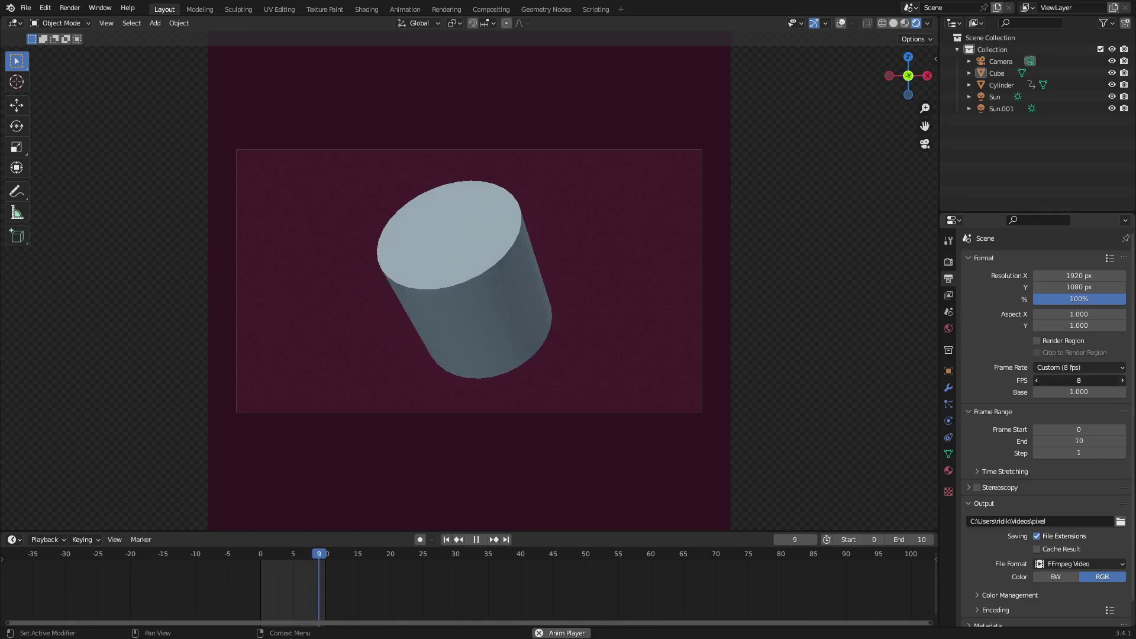
{"action": "left_click", "coordinate": [1123, 381]}
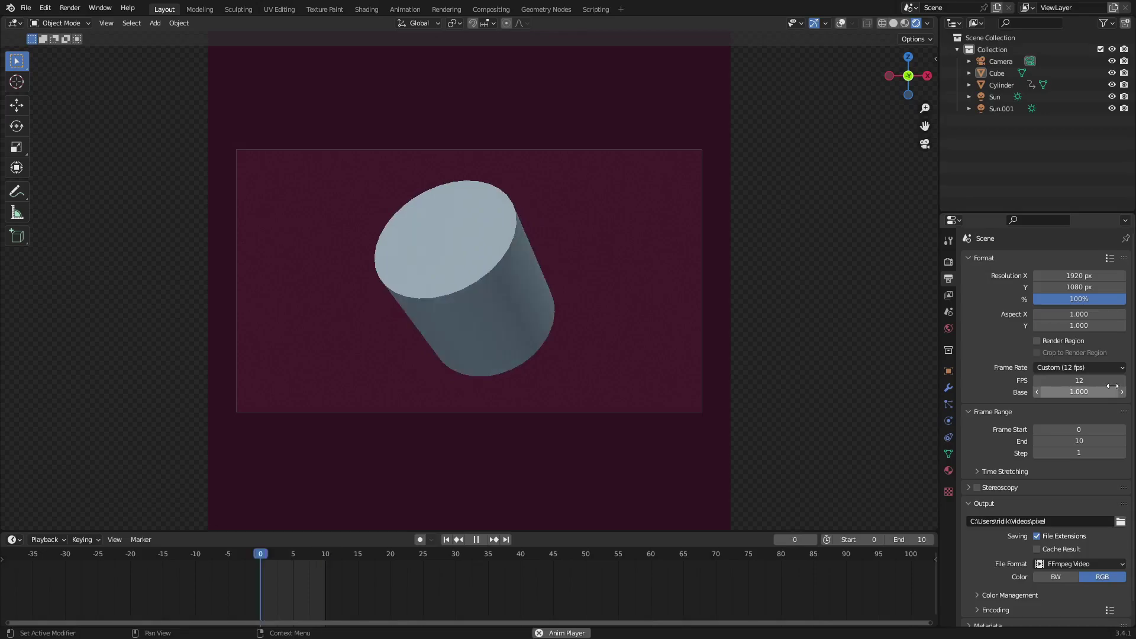
{"action": "left_click", "coordinate": [1122, 381]}
{"action": "left_click", "coordinate": [1122, 380]}
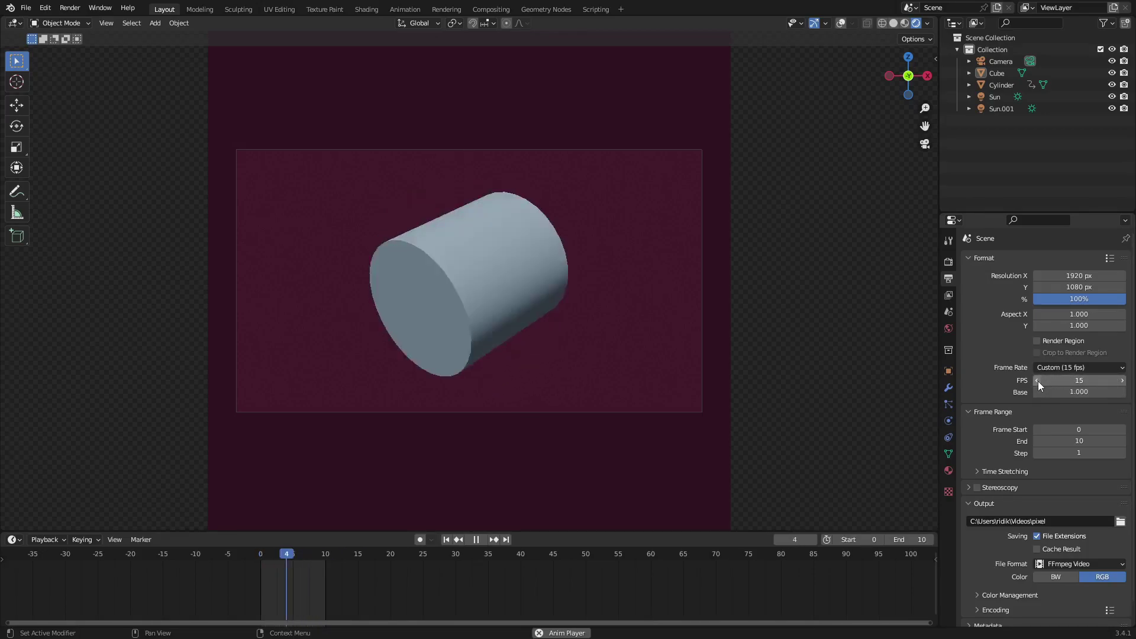
{"action": "left_click_drag", "start_coordinate": [1072, 380], "coordinate": [1067, 374]}
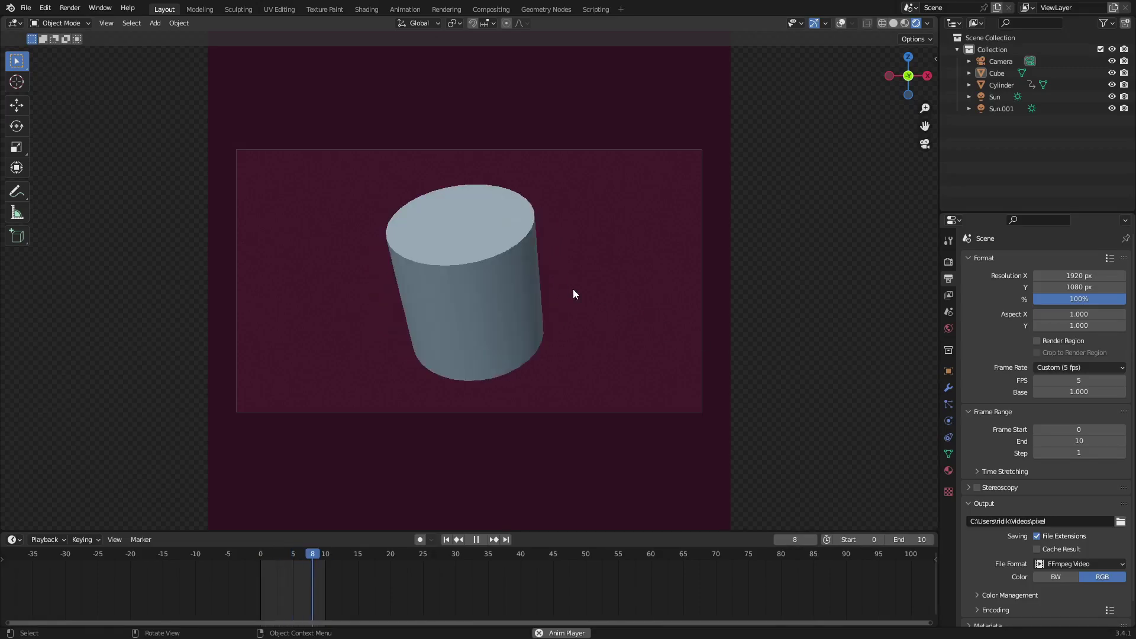
- Turn the 3D view into the Compositor, stop playback and frame all nodes
{"action": "left_click", "coordinate": [17, 25]}
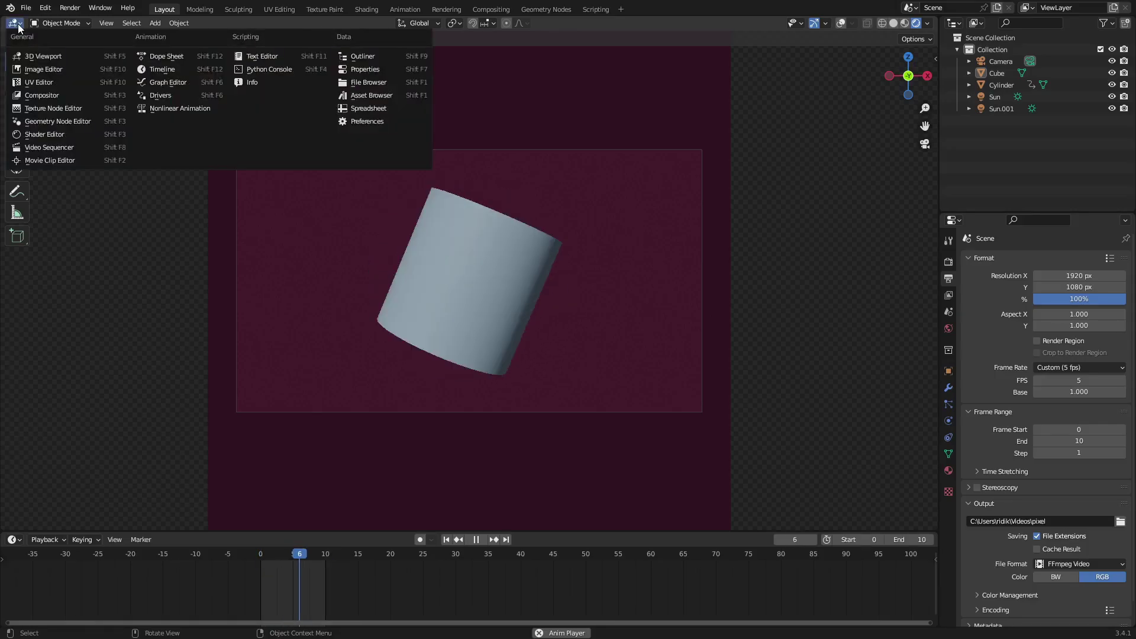
{"action": "left_click", "coordinate": [77, 93]}
{"action": "key", "text": "Home"}
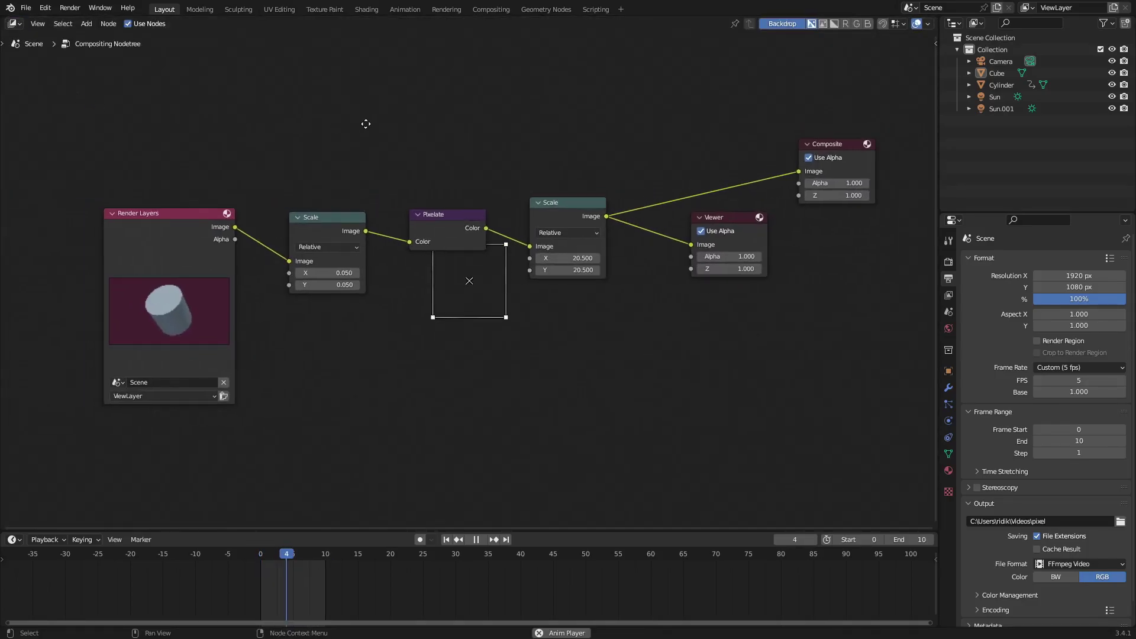
{"action": "left_click", "coordinate": [477, 541]}
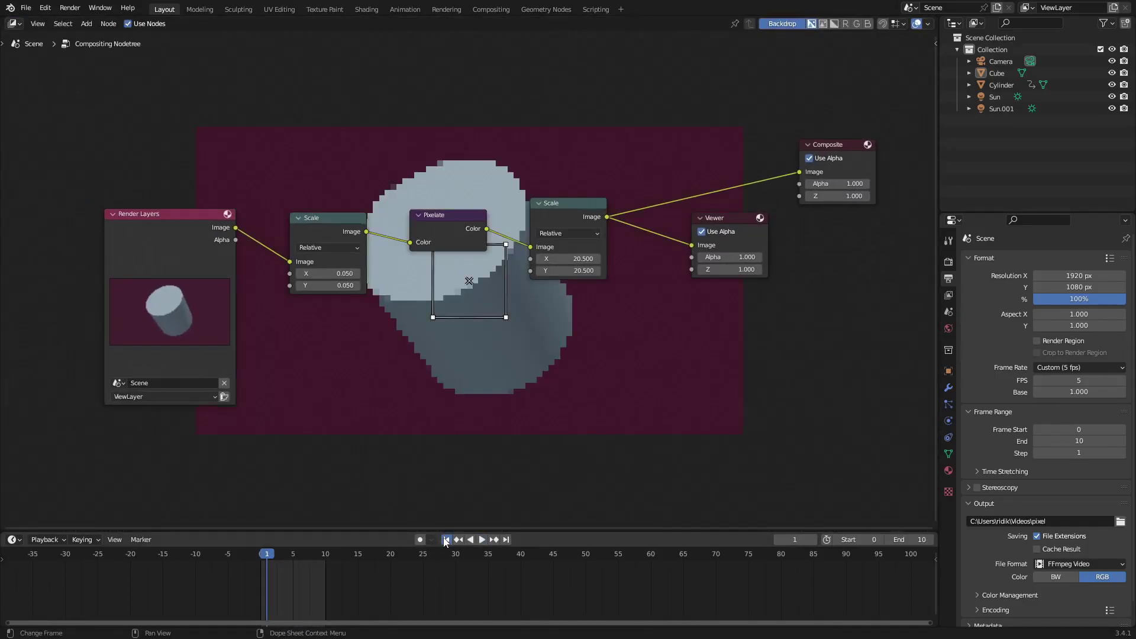
{"action": "key", "text": "Home"}
- Position the node tree over the backdrop and place the Viewer beside Composite
{"action": "middle_click_drag", "start_coordinate": [794, 363], "coordinate": [820, 201]}
{"action": "middle_click_drag", "start_coordinate": [646, 193], "coordinate": [668, 334]}
{"action": "left_click_drag", "start_coordinate": [654, 349], "coordinate": [290, 225]}
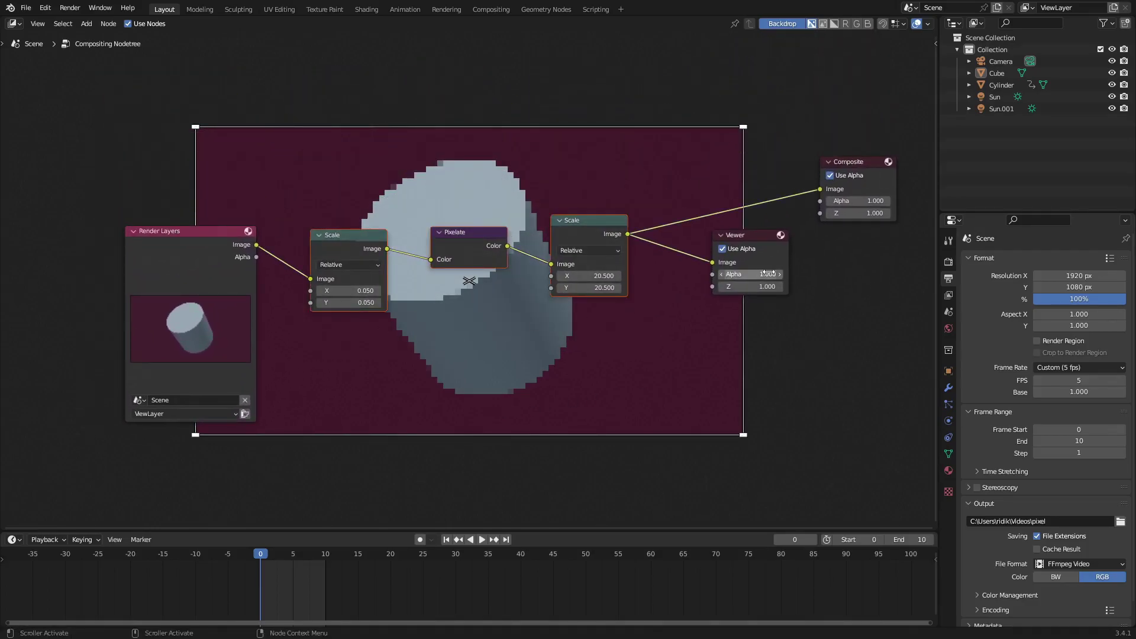
{"action": "left_click_drag", "start_coordinate": [764, 249], "coordinate": [871, 247]}
{"action": "mouse_move", "coordinate": [488, 173]}
{"action": "middle_mouse_down"}
{"action": "mouse_move", "coordinate": [496, 124]}
{"action": "mouse_move", "coordinate": [495, 151]}
{"action": "middle_mouse_up"}
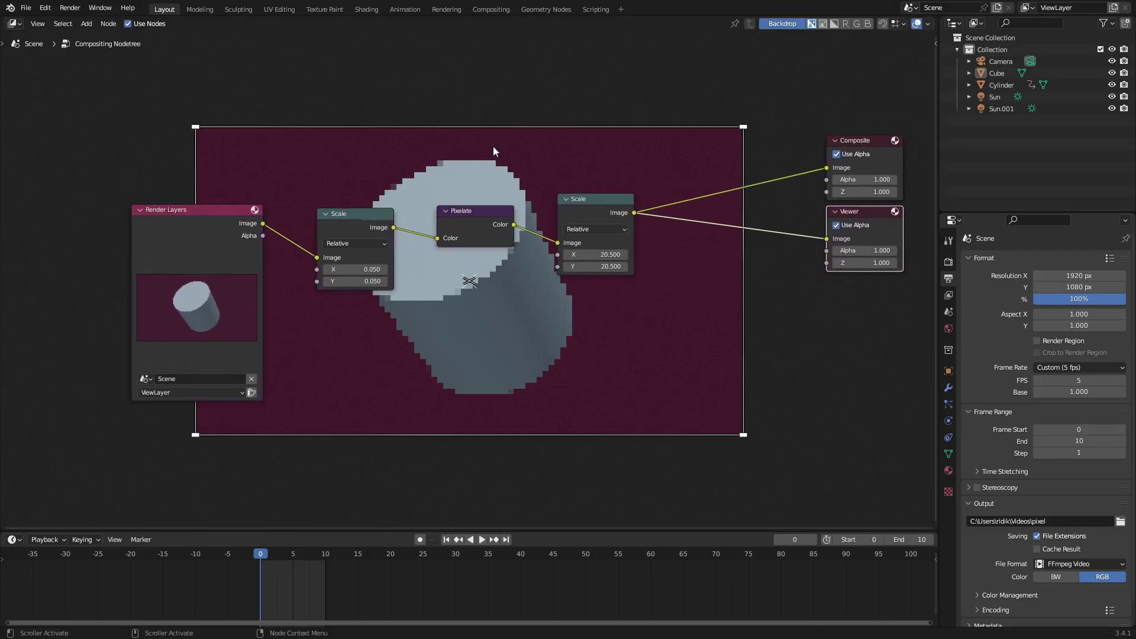
- Wire Render Layers straight into the Viewer and move the Scale and Pixelate nodes upward
{"action": "left_click_drag", "start_coordinate": [317, 258], "coordinate": [827, 238]}
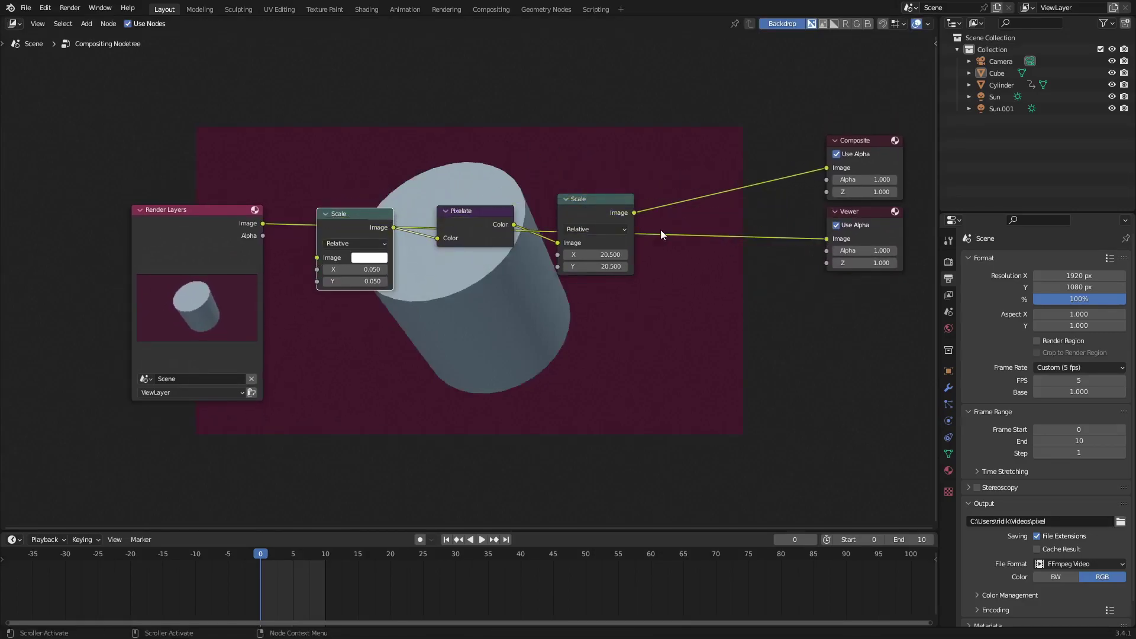
{"action": "left_click_drag", "start_coordinate": [587, 196], "coordinate": [594, 112]}
{"action": "left_click_drag", "start_coordinate": [474, 211], "coordinate": [473, 92]}
{"action": "left_click_drag", "start_coordinate": [378, 227], "coordinate": [370, 104]}
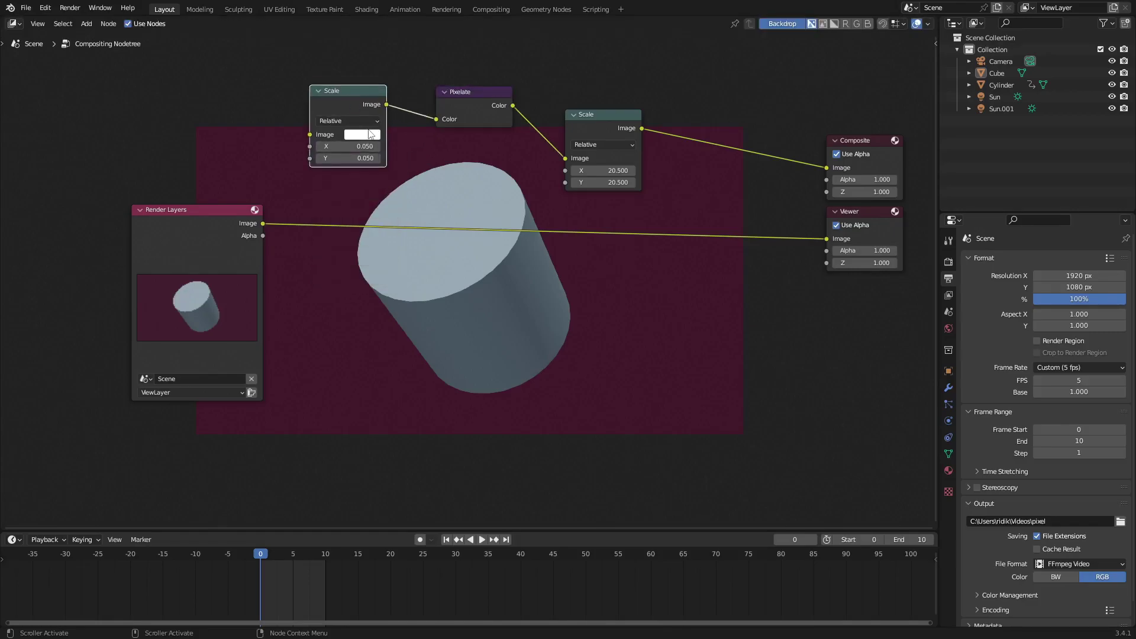
{"action": "middle_click_drag", "start_coordinate": [371, 104], "coordinate": [375, 71]}
- Cut the links between Scale, Pixelate, Scale and Composite
{"action": "left_click_drag", "start_coordinate": [832, 136], "coordinate": [710, 118]}
{"action": "middle_click_drag", "start_coordinate": [578, 132], "coordinate": [589, 162]}
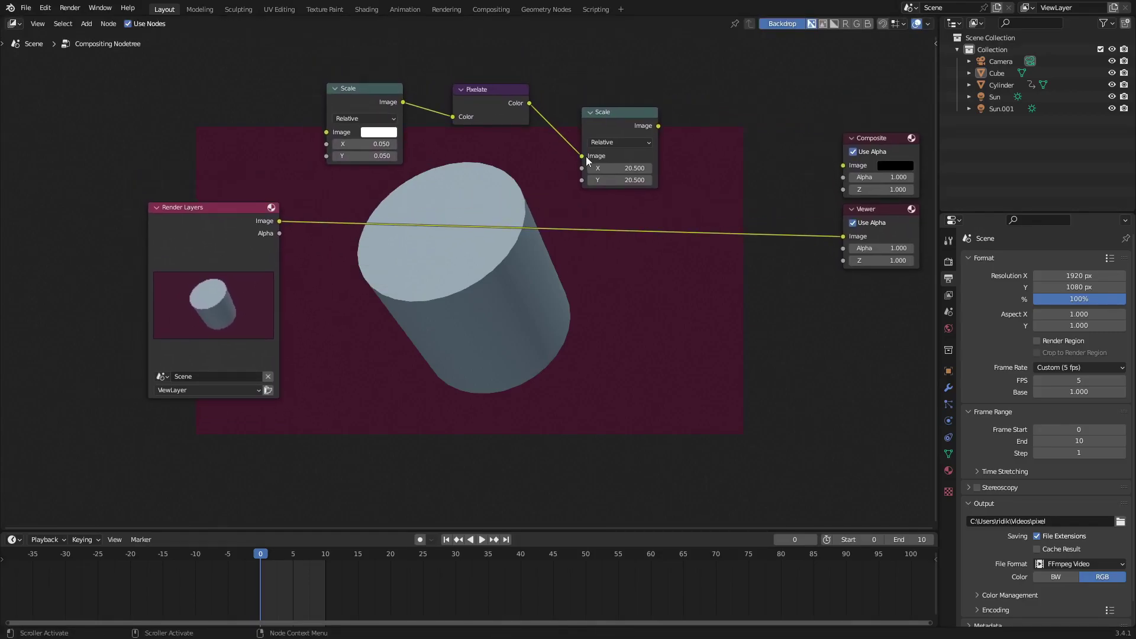
{"action": "left_click_drag", "start_coordinate": [581, 156], "coordinate": [556, 151]}
{"action": "left_click_drag", "start_coordinate": [453, 117], "coordinate": [439, 116]}
{"action": "middle_click_drag", "start_coordinate": [439, 116], "coordinate": [427, 115]}
- Arrange Render Layers and the unlinked Scale and Pixelate nodes along the top
{"action": "left_click_drag", "start_coordinate": [166, 206], "coordinate": [116, 218]}
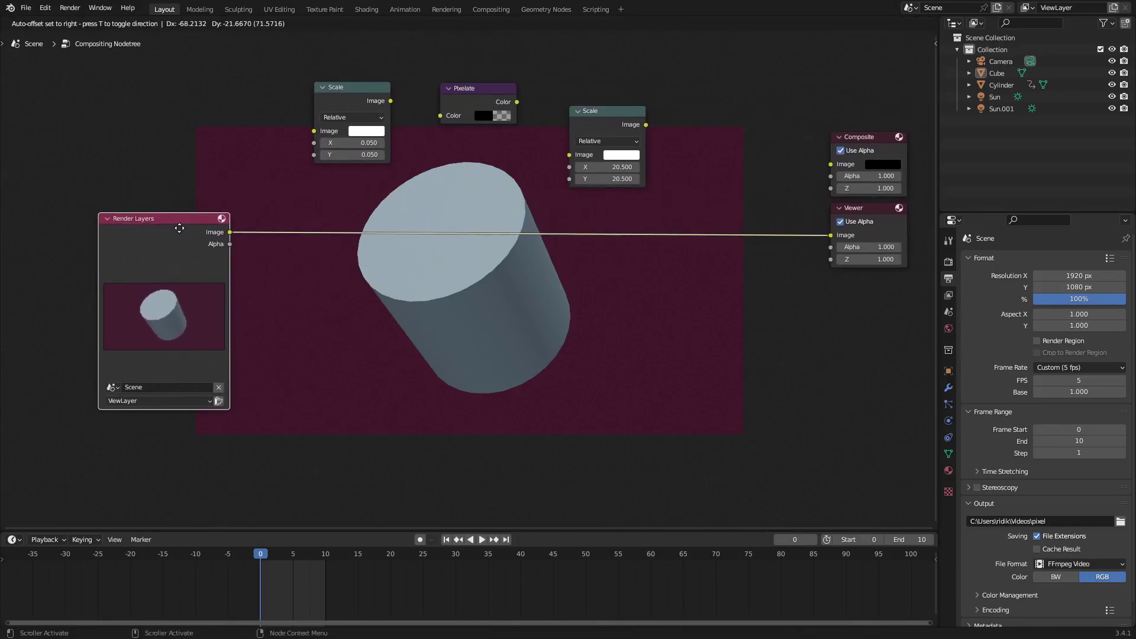
{"action": "left_click", "coordinate": [355, 88]}
{"action": "left_click_drag", "start_coordinate": [594, 112], "coordinate": [587, 93]}
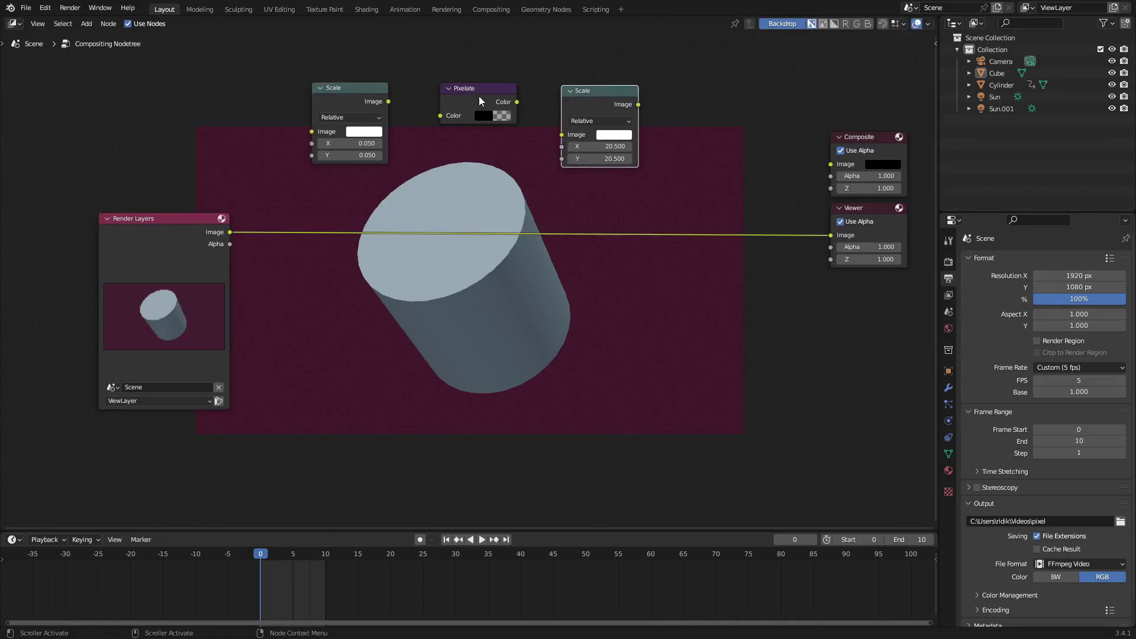
{"action": "left_click_drag", "start_coordinate": [481, 95], "coordinate": [476, 94]}
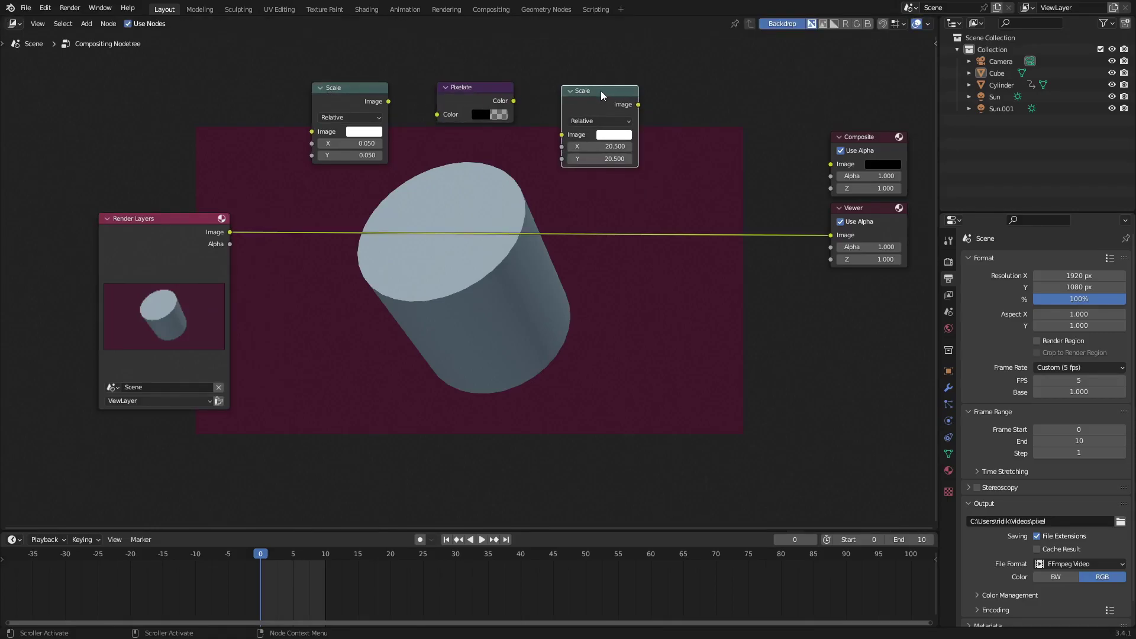
{"action": "left_click_drag", "start_coordinate": [602, 90], "coordinate": [603, 88]}
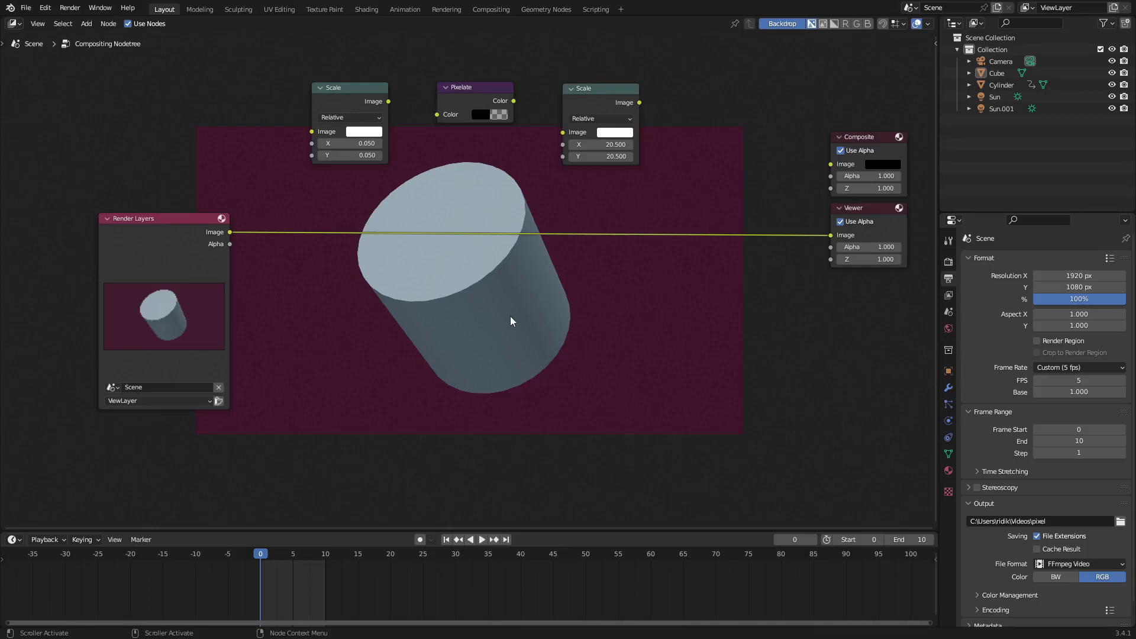
- Add a new Scale node via search, then delete it
{"action": "key", "text": "shift+a"}
{"action": "type", "text": "scale"}
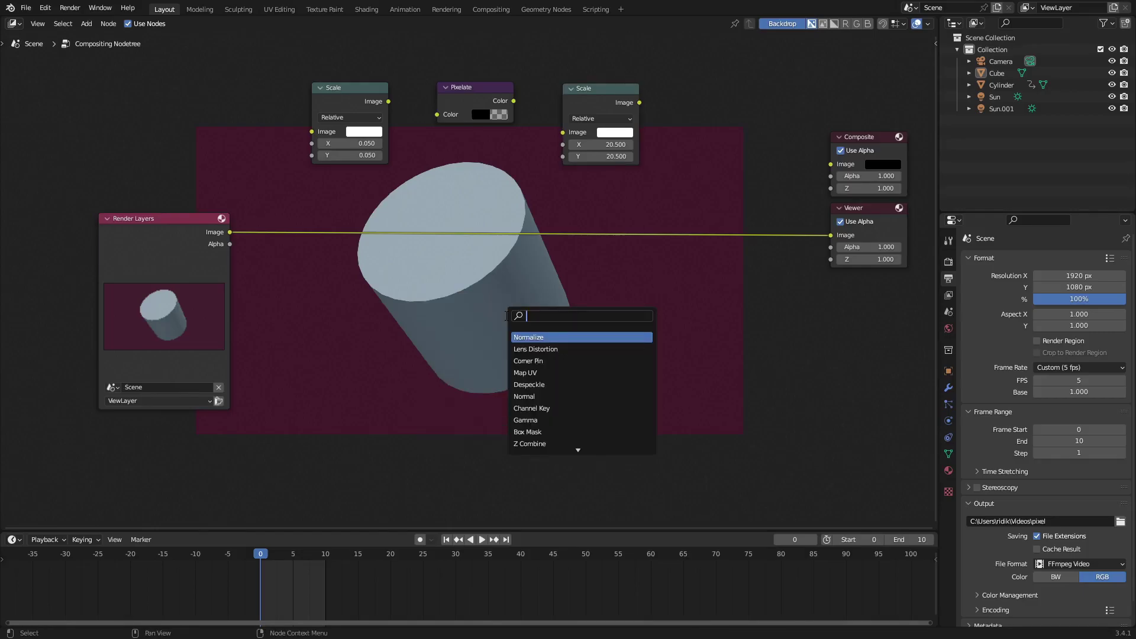
{"action": "key", "text": "Return"}
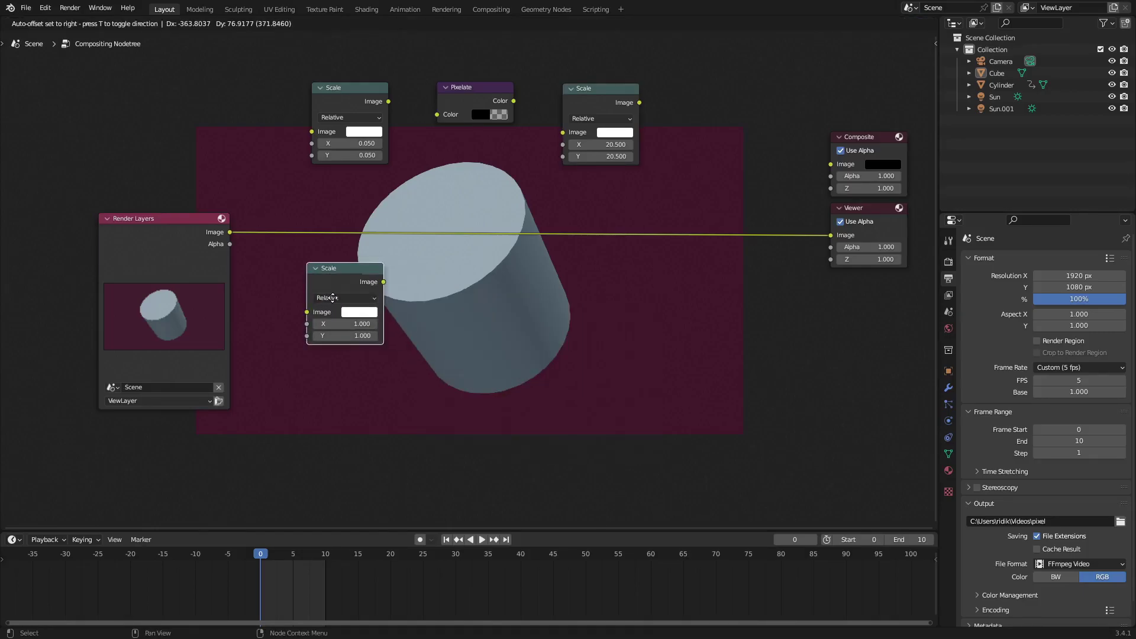
{"action": "left_click", "coordinate": [415, 373]}
{"action": "key", "text": "x"}
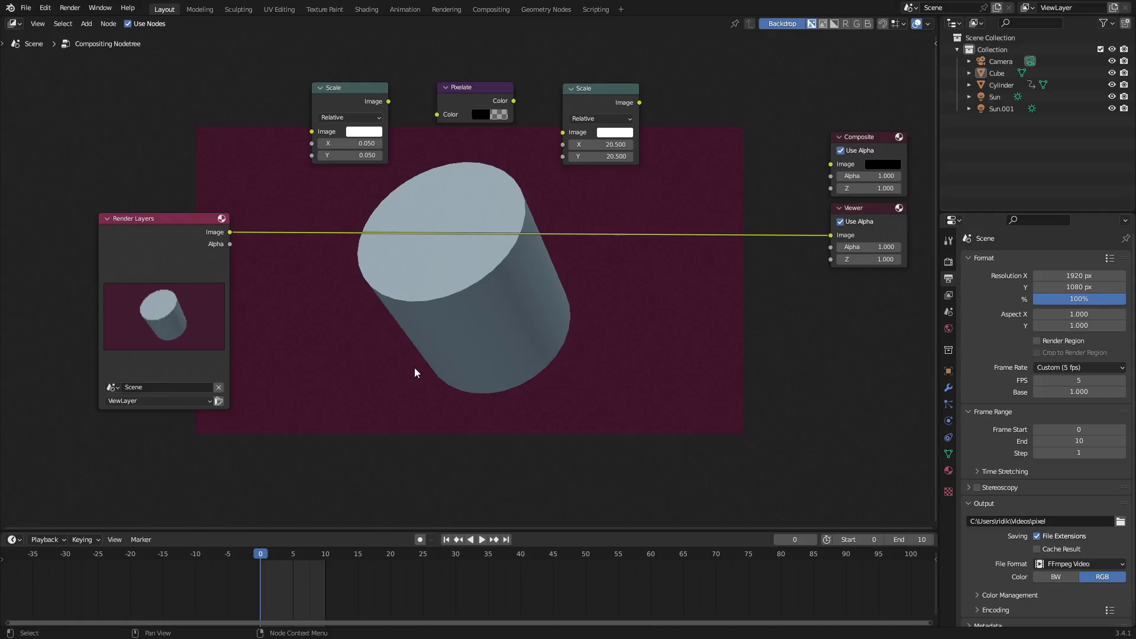
- Move Pixelate to the top and drop the 0.05 Scale node onto the Viewer link
{"action": "left_click_drag", "start_coordinate": [473, 83], "coordinate": [482, 37]}
{"action": "middle_click_drag", "start_coordinate": [459, 136], "coordinate": [442, 72]}
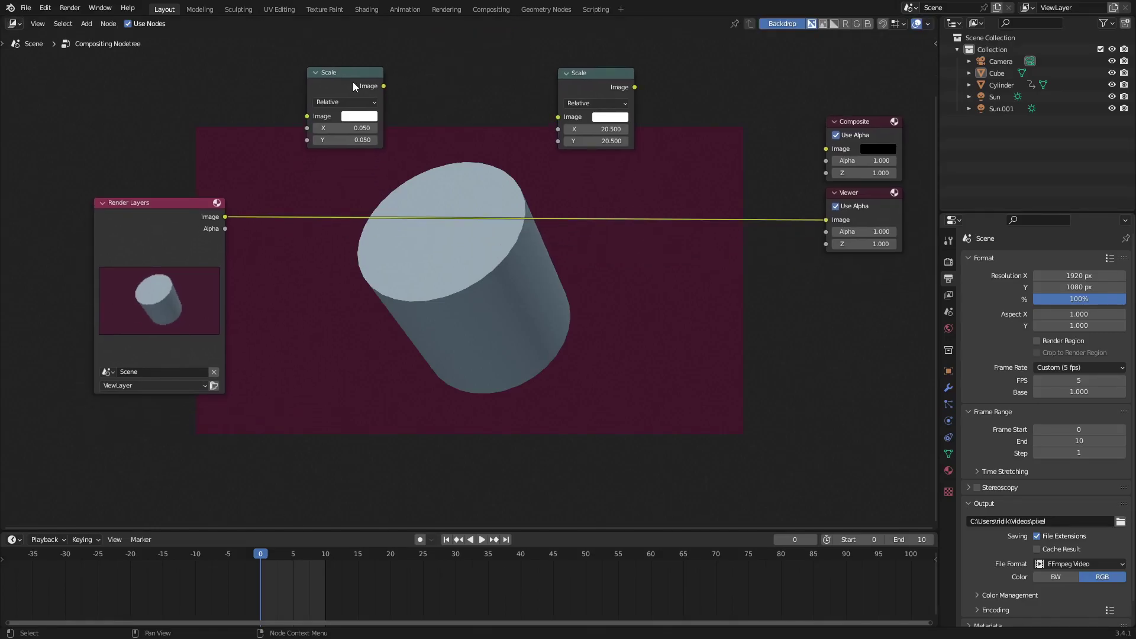
{"action": "left_click_drag", "start_coordinate": [353, 81], "coordinate": [363, 177]}
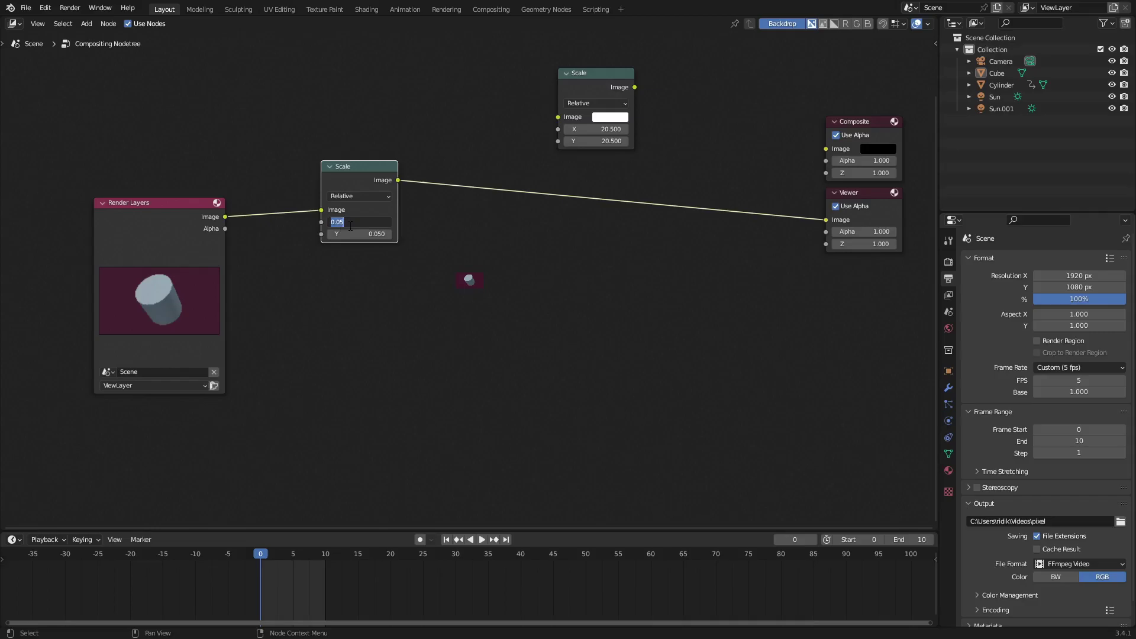
- Duplicate the 0.05 Scale node and delete the unwanted copy
{"action": "left_click", "coordinate": [591, 89]}
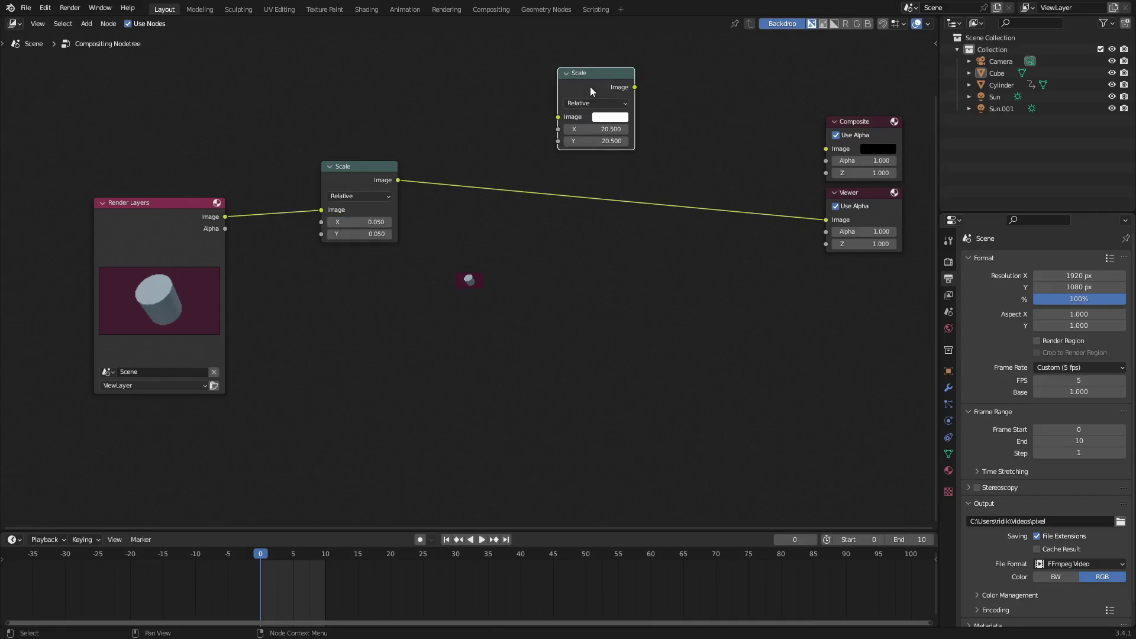
{"action": "left_click", "coordinate": [362, 169]}
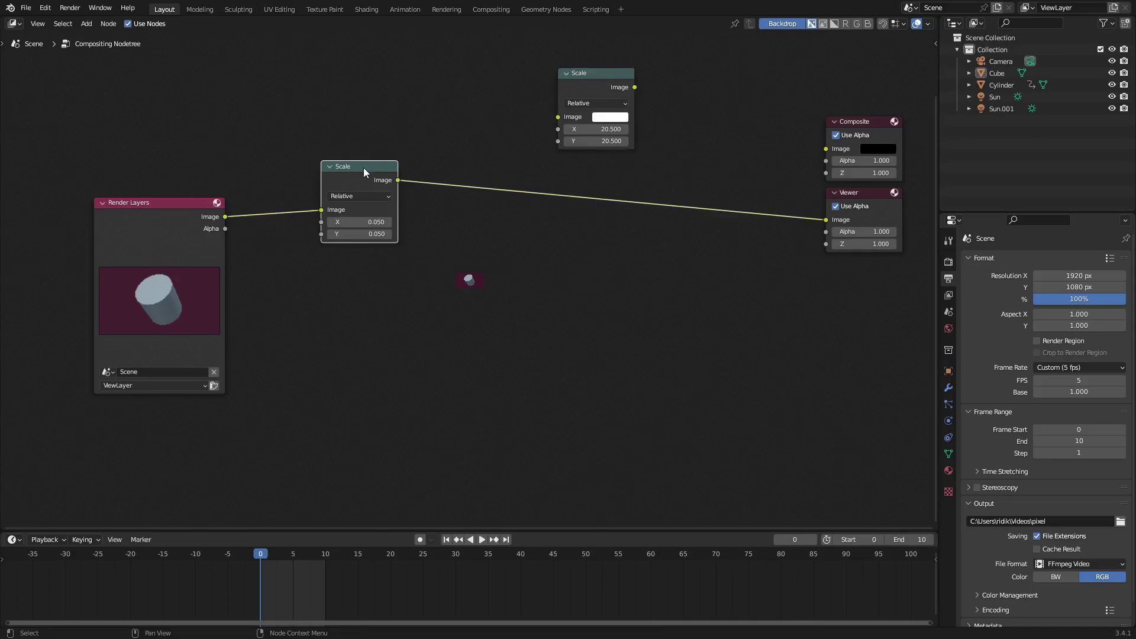
{"action": "key", "text": "shift+d"}
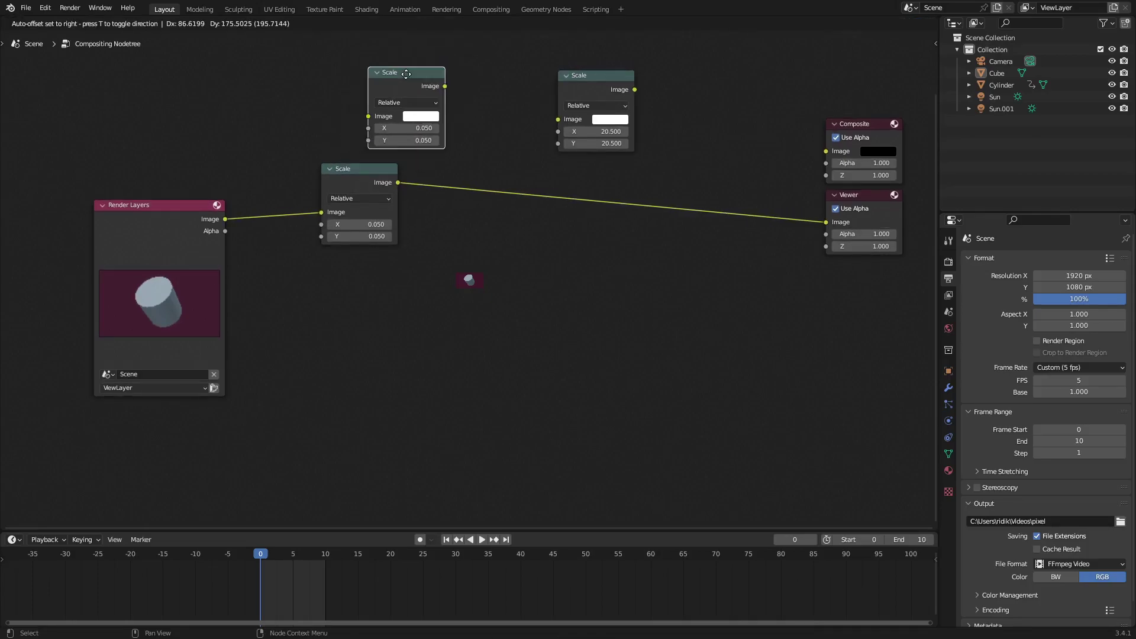
{"action": "left_click", "coordinate": [454, 45]}
{"action": "key", "text": "x"}
- Drop the 20.5 Scale node into the link after the 0.05 Scale node
{"action": "middle_click_drag", "start_coordinate": [495, 157], "coordinate": [487, 190]}
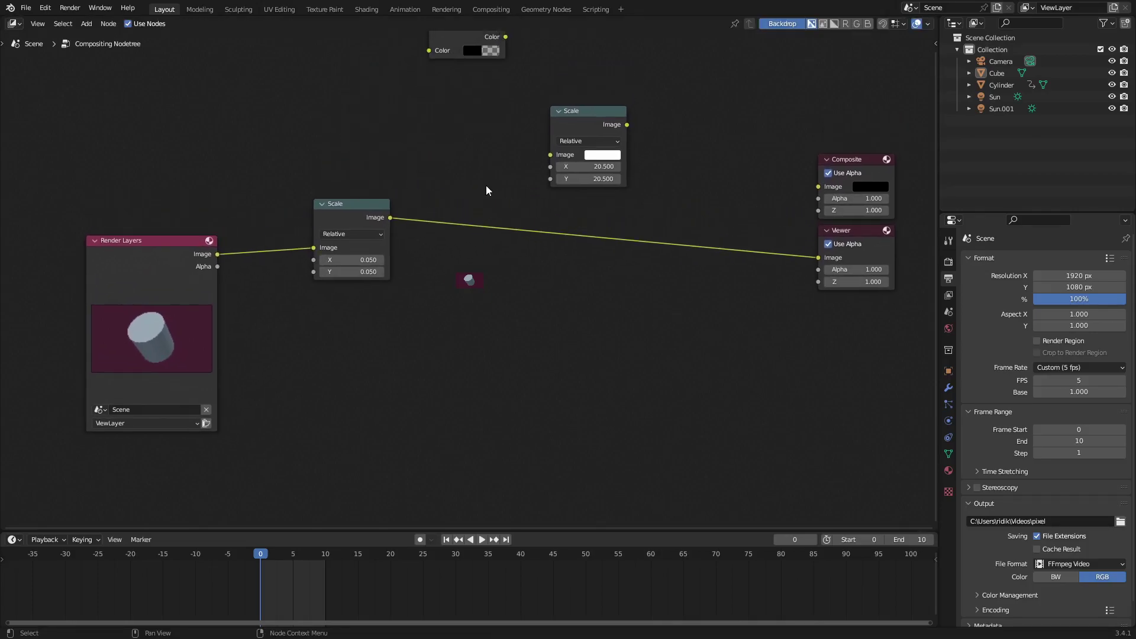
{"action": "left_click_drag", "start_coordinate": [593, 116], "coordinate": [591, 204]}
{"action": "middle_click_drag", "start_coordinate": [591, 204], "coordinate": [600, 176]}
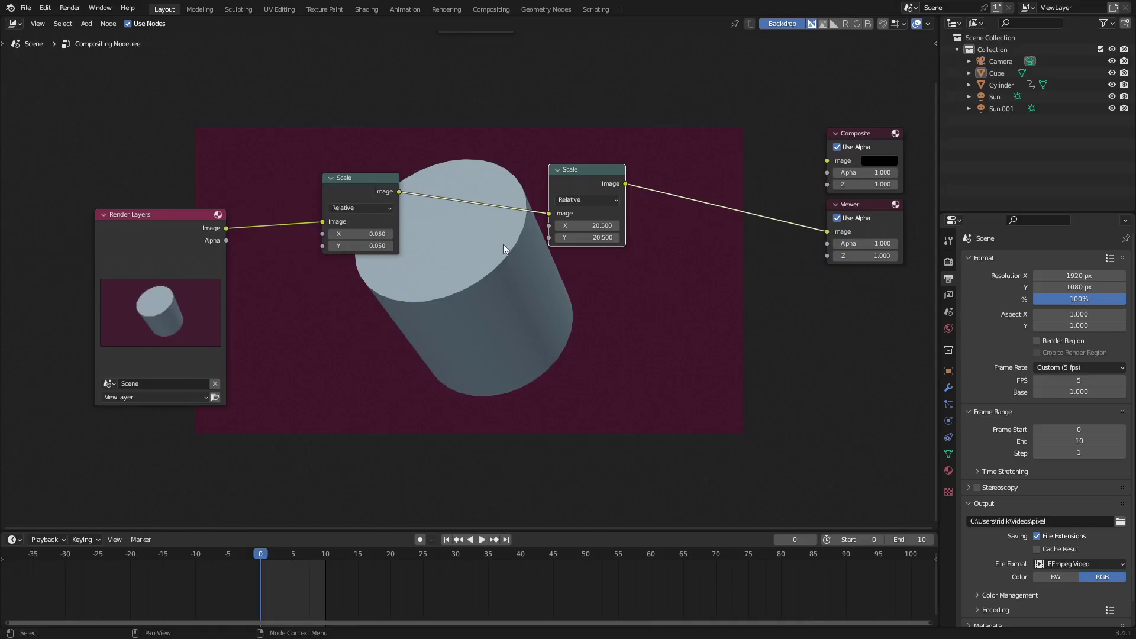
- Line up Render Layers and both Scale nodes in a tidy row
{"action": "left_click_drag", "start_coordinate": [185, 236], "coordinate": [189, 180]}
{"action": "left_click_drag", "start_coordinate": [362, 179], "coordinate": [320, 166]}
{"action": "left_click_drag", "start_coordinate": [590, 171], "coordinate": [555, 165]}
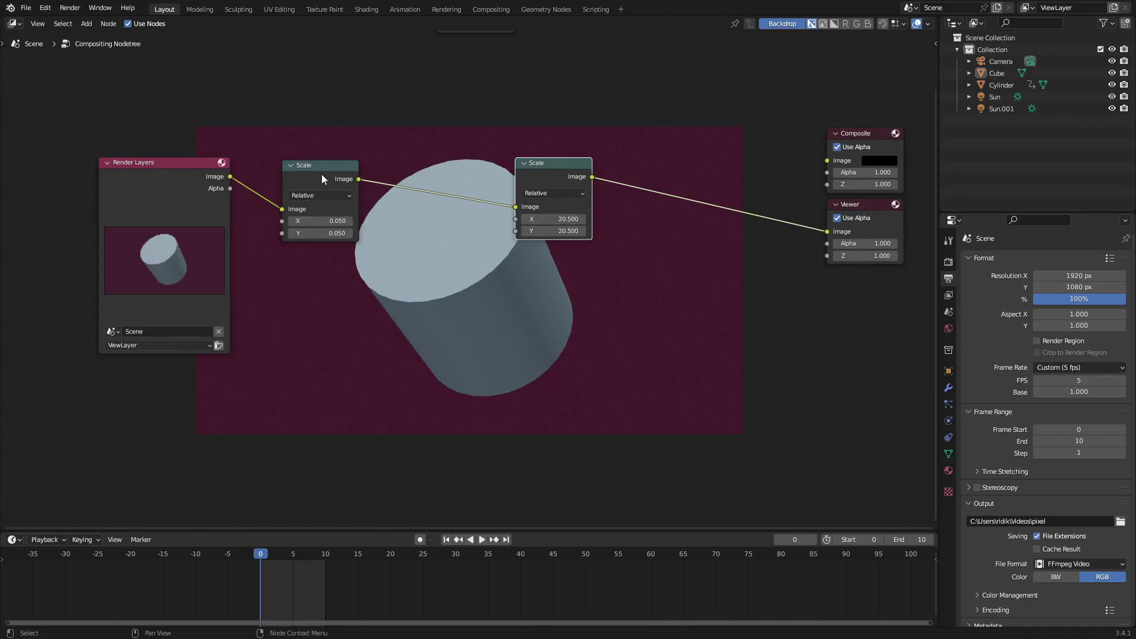
{"action": "left_click_drag", "start_coordinate": [322, 179], "coordinate": [311, 176]}
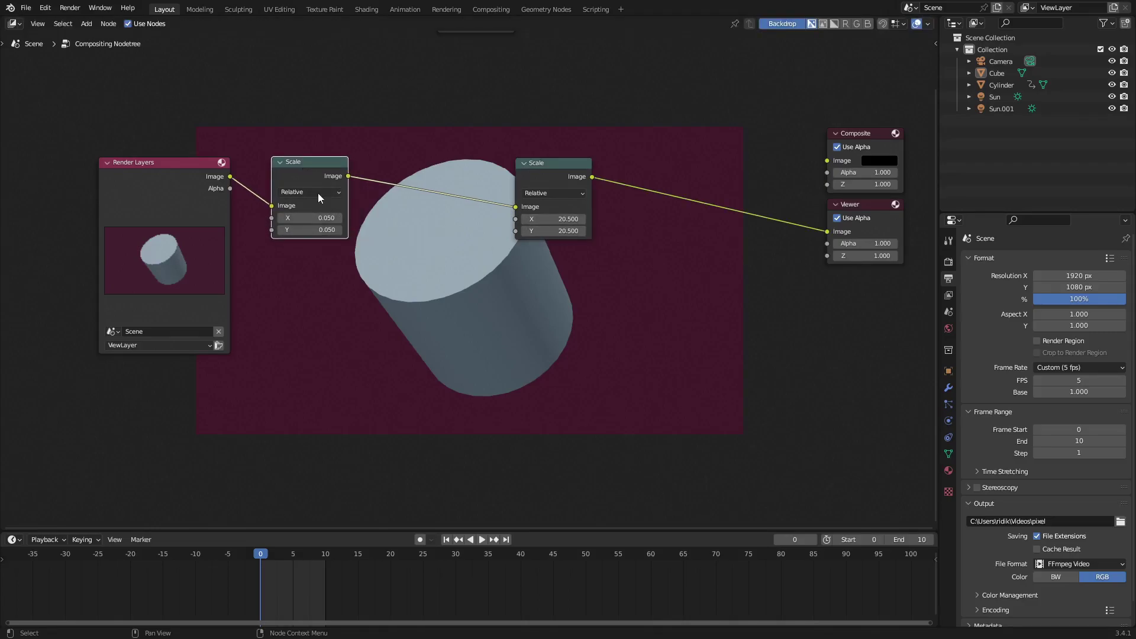
{"action": "left_click_drag", "start_coordinate": [545, 180], "coordinate": [558, 177]}
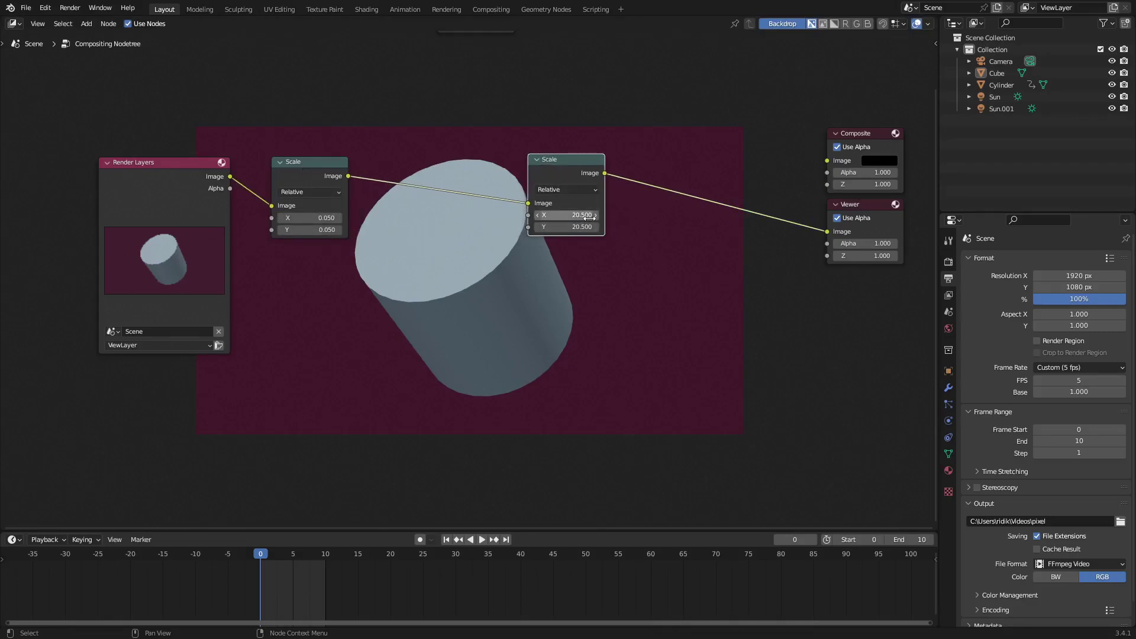
{"action": "middle_click_drag", "start_coordinate": [527, 221], "coordinate": [562, 232]}
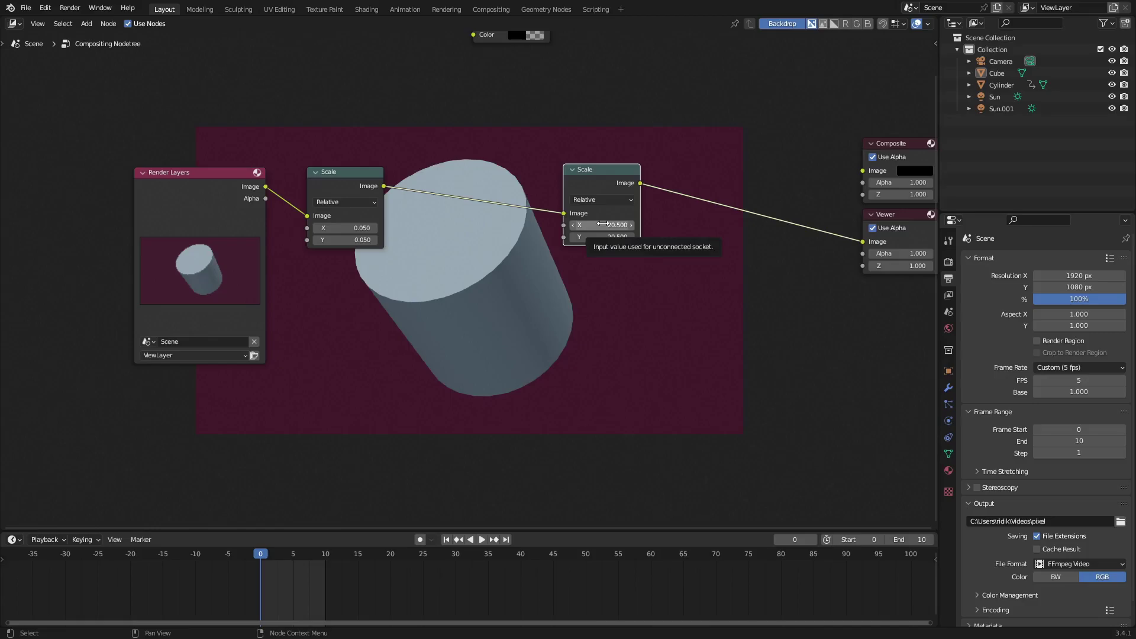
- Search for 'pixel' to add a Pixelate node, then cancel the extra copy
{"action": "middle_click_drag", "start_coordinate": [507, 26], "coordinate": [502, 77]}
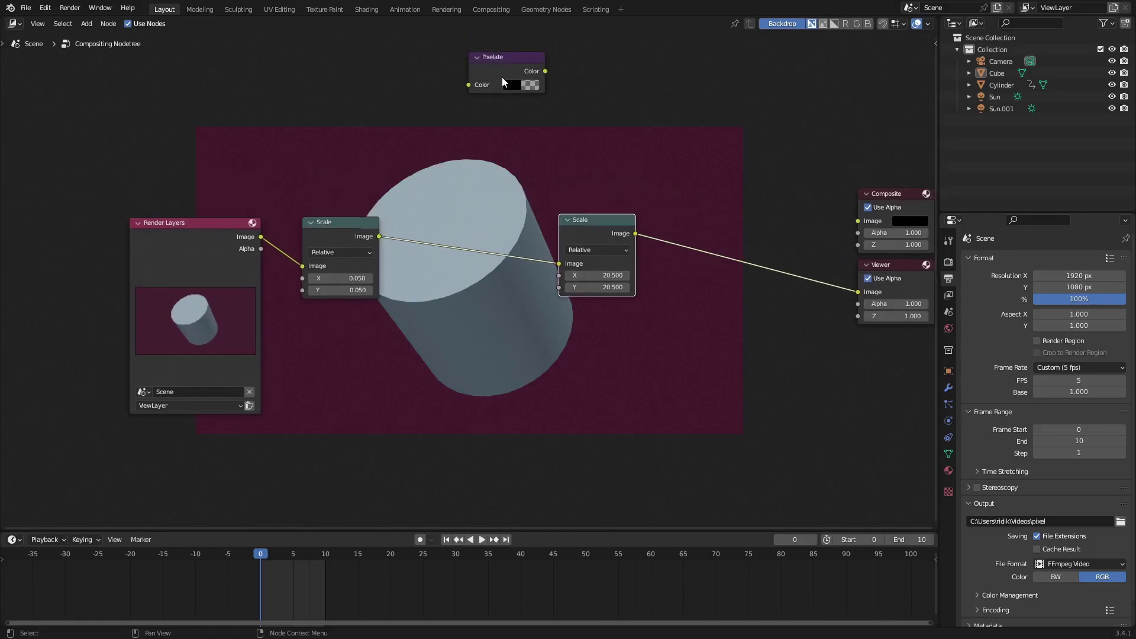
{"action": "left_click_drag", "start_coordinate": [502, 77], "coordinate": [483, 129]}
{"action": "key", "text": "shift+a"}
{"action": "left_click", "coordinate": [485, 142]}
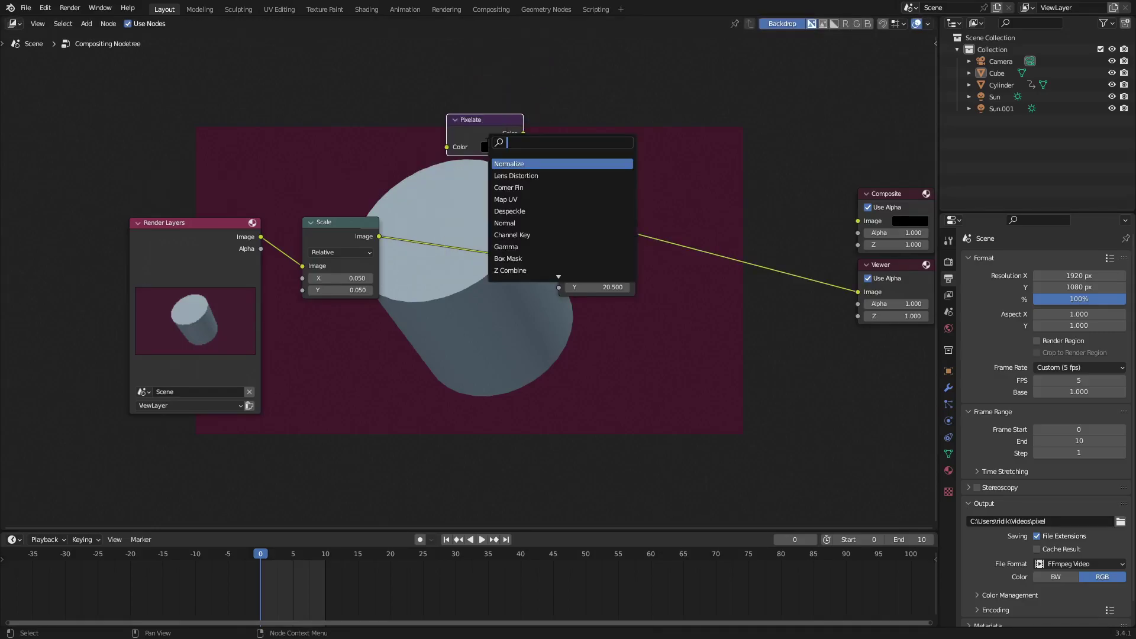
{"action": "type", "text": "pixel"}
{"action": "left_click", "coordinate": [520, 163]}
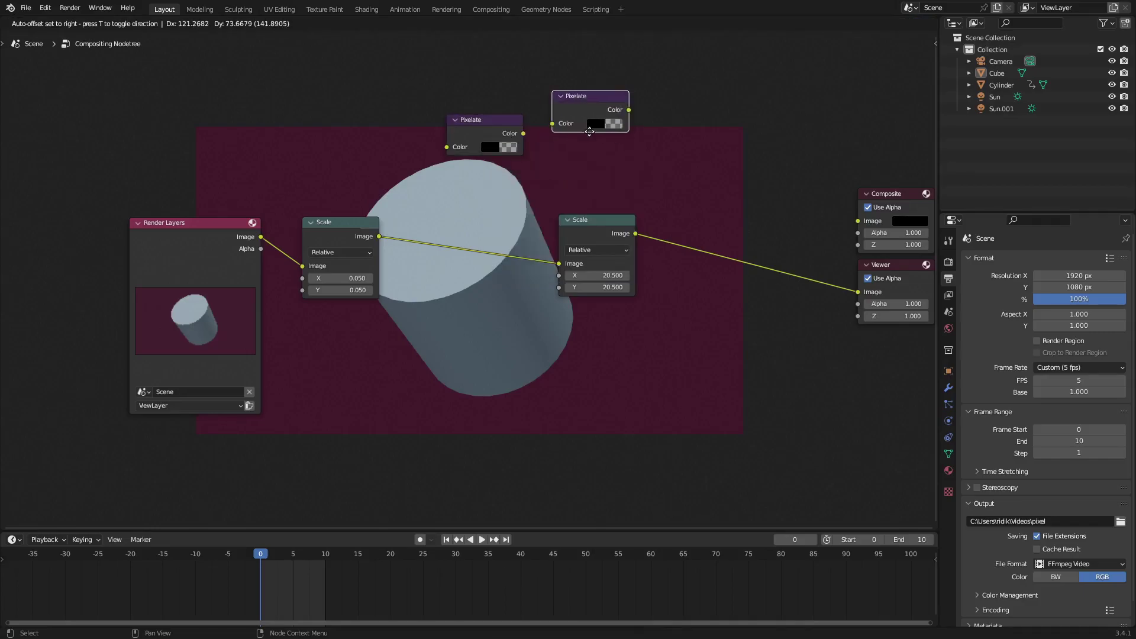
{"action": "key", "text": "Escape"}
- Insert Pixelate between the 0.05 and 20.5 Scale nodes and line up the row
{"action": "left_click_drag", "start_coordinate": [484, 132], "coordinate": [465, 247]}
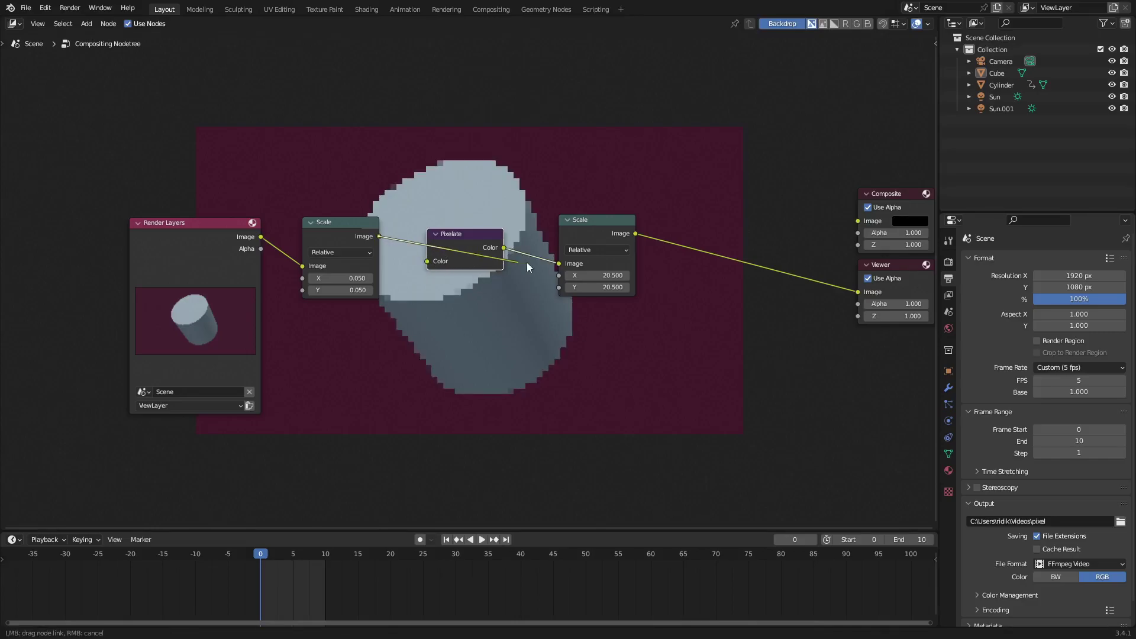
{"action": "left_click_drag", "start_coordinate": [569, 262], "coordinate": [567, 262]}
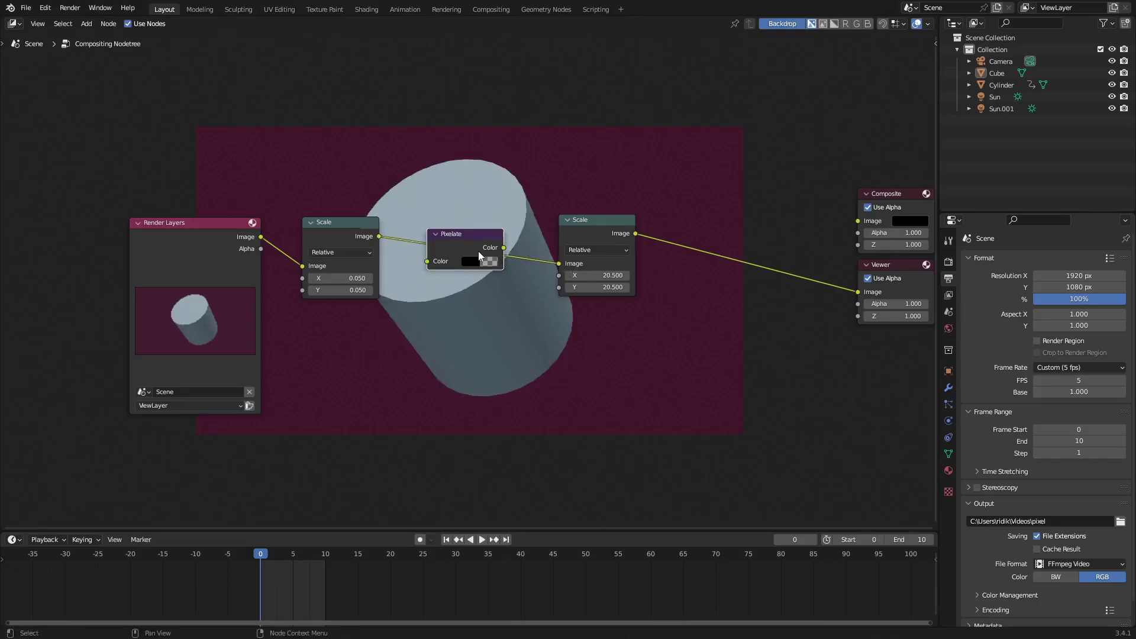
{"action": "left_click_drag", "start_coordinate": [473, 240], "coordinate": [475, 243]}
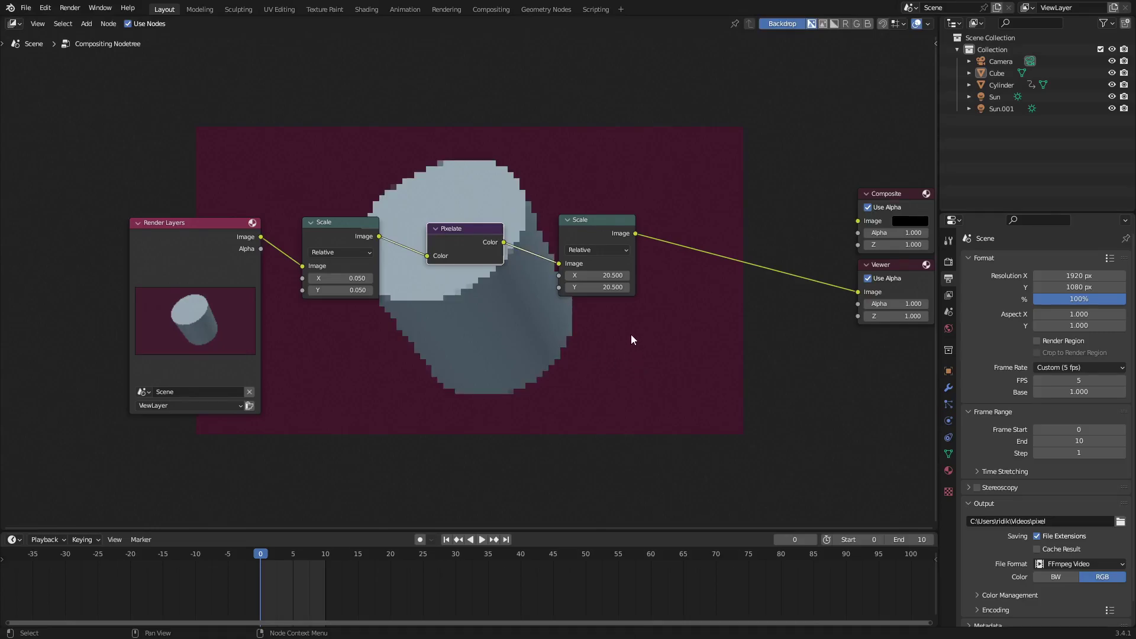
{"action": "middle_click_drag", "start_coordinate": [631, 335], "coordinate": [611, 209]}
{"action": "left_click_drag", "start_coordinate": [462, 111], "coordinate": [451, 106]}
{"action": "left_click_drag", "start_coordinate": [577, 102], "coordinate": [559, 104]}
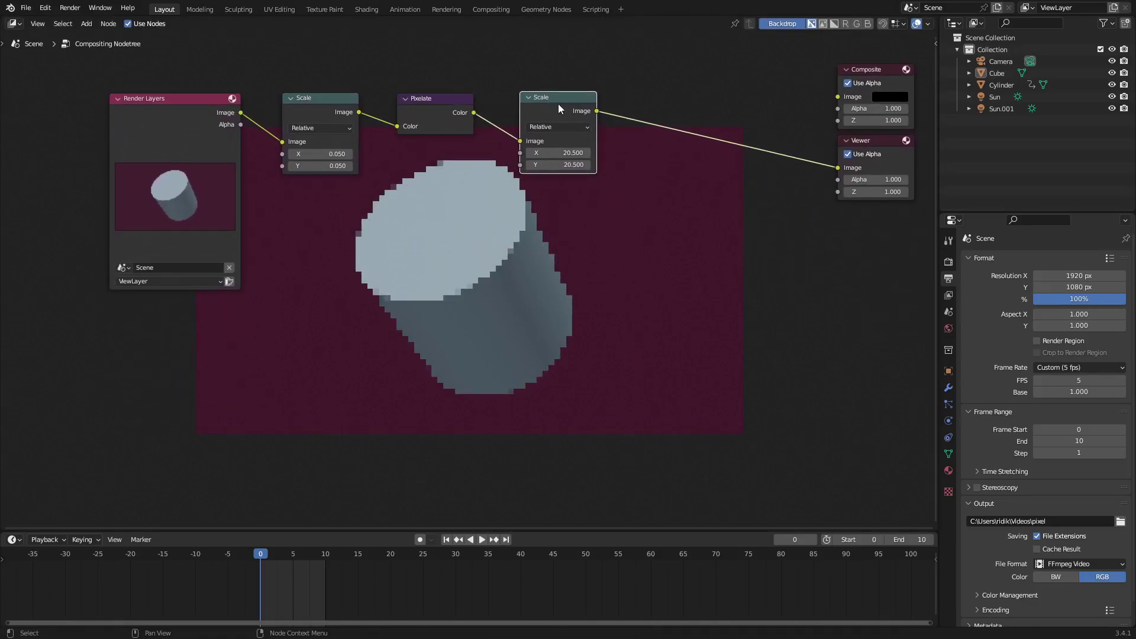
{"action": "middle_click_drag", "start_coordinate": [605, 131], "coordinate": [628, 131]}
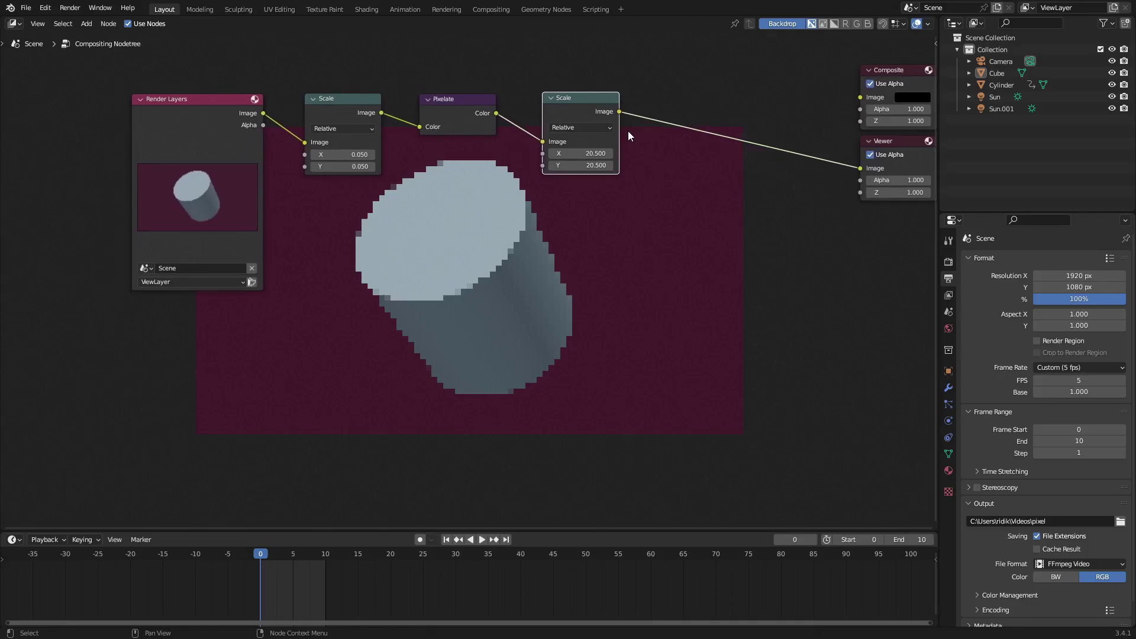
- Enable Motion Blur in the render settings and play the animation to preview it
{"action": "middle_click_drag", "start_coordinate": [765, 167], "coordinate": [728, 167]}
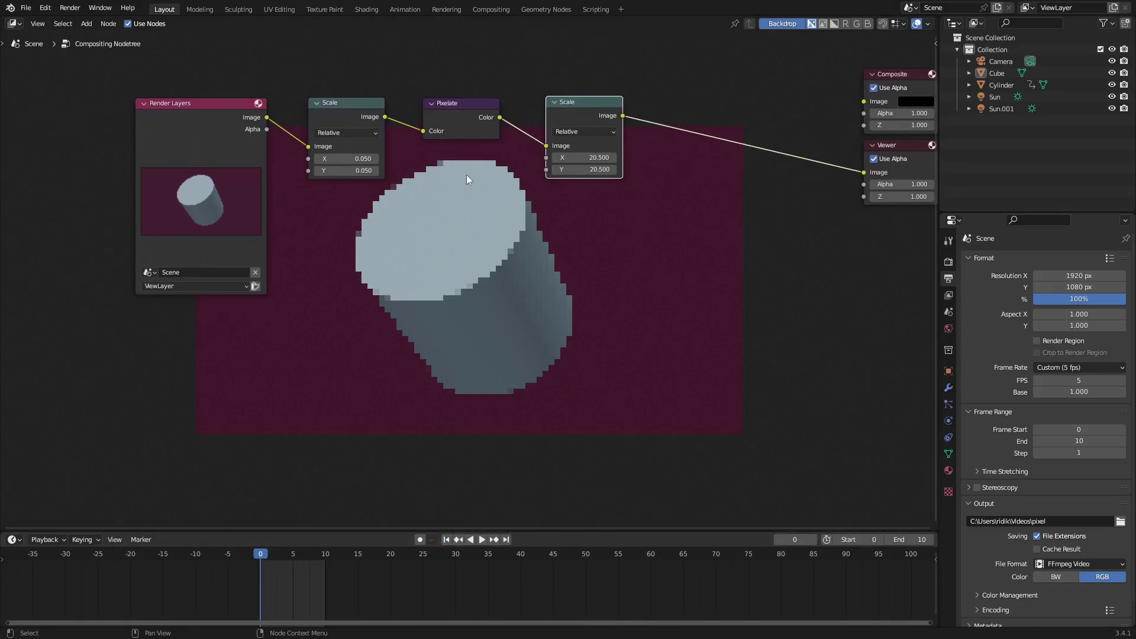
{"action": "left_click", "coordinate": [949, 264]}
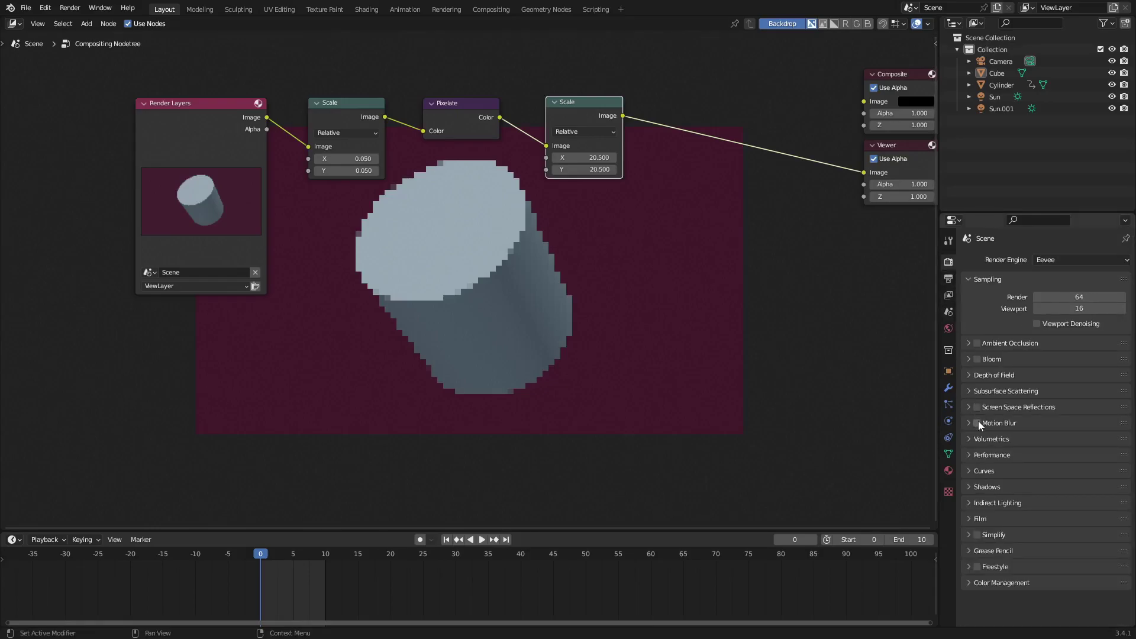
{"action": "left_click", "coordinate": [977, 423]}
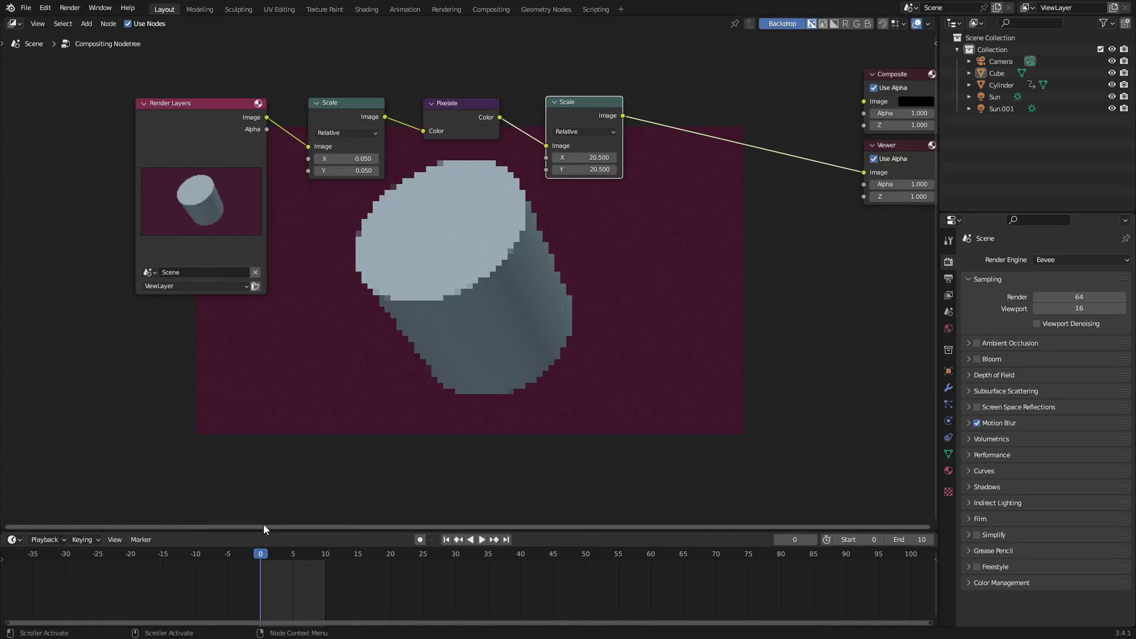
{"action": "key", "text": "space"}
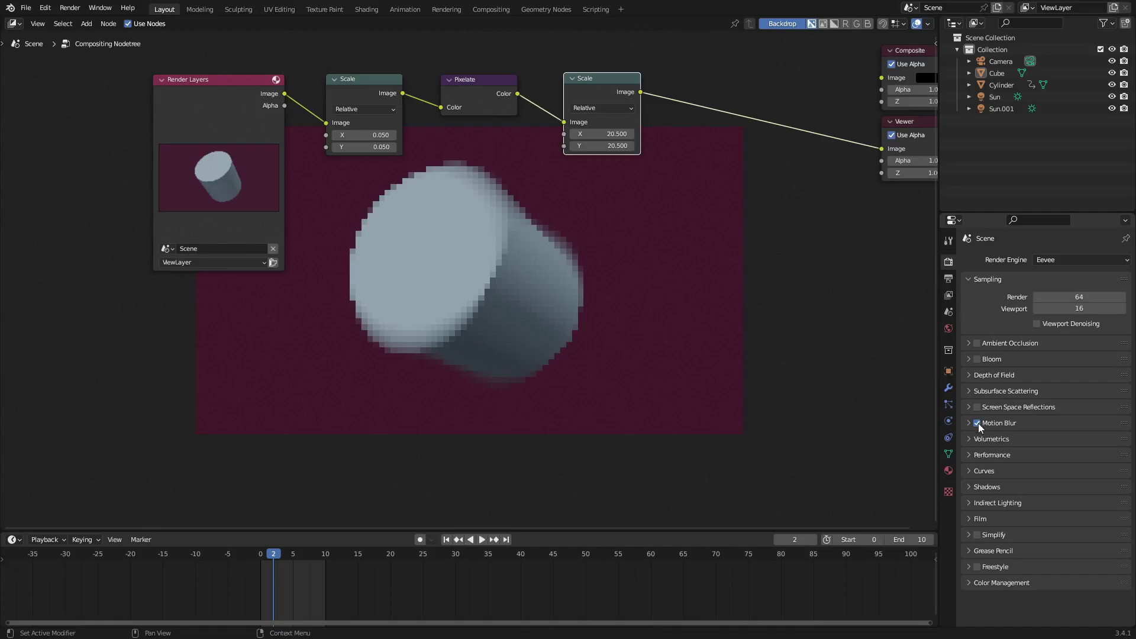
- Render a still image of frame 2 and close the render window
{"action": "left_click", "coordinate": [69, 9]}
{"action": "left_click", "coordinate": [74, 21]}
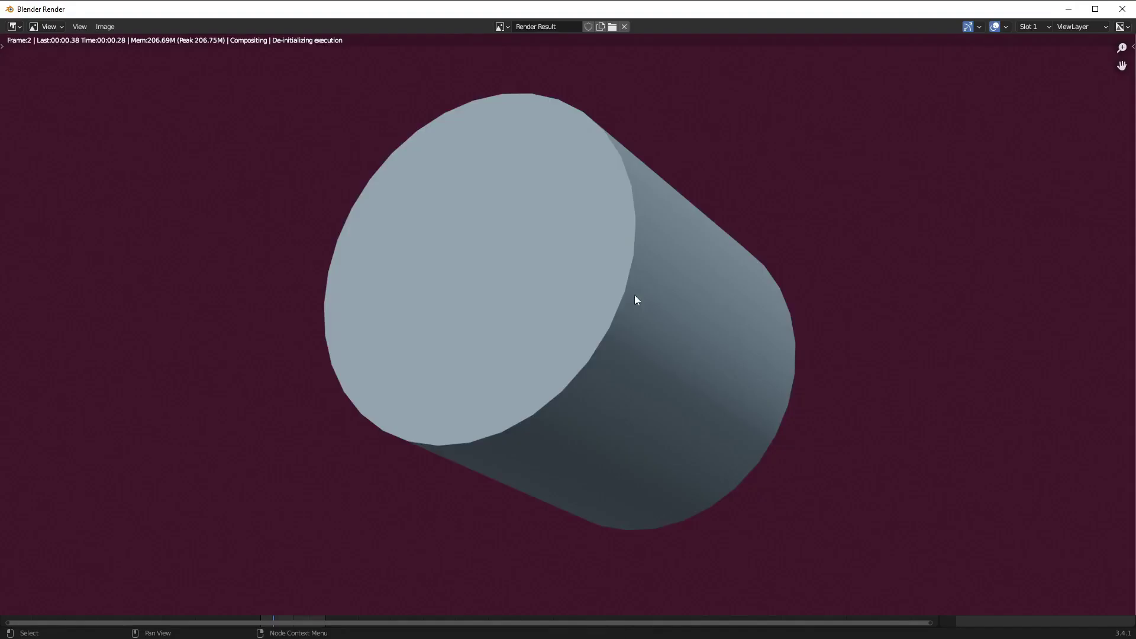
{"action": "left_click", "coordinate": [1123, 9]}
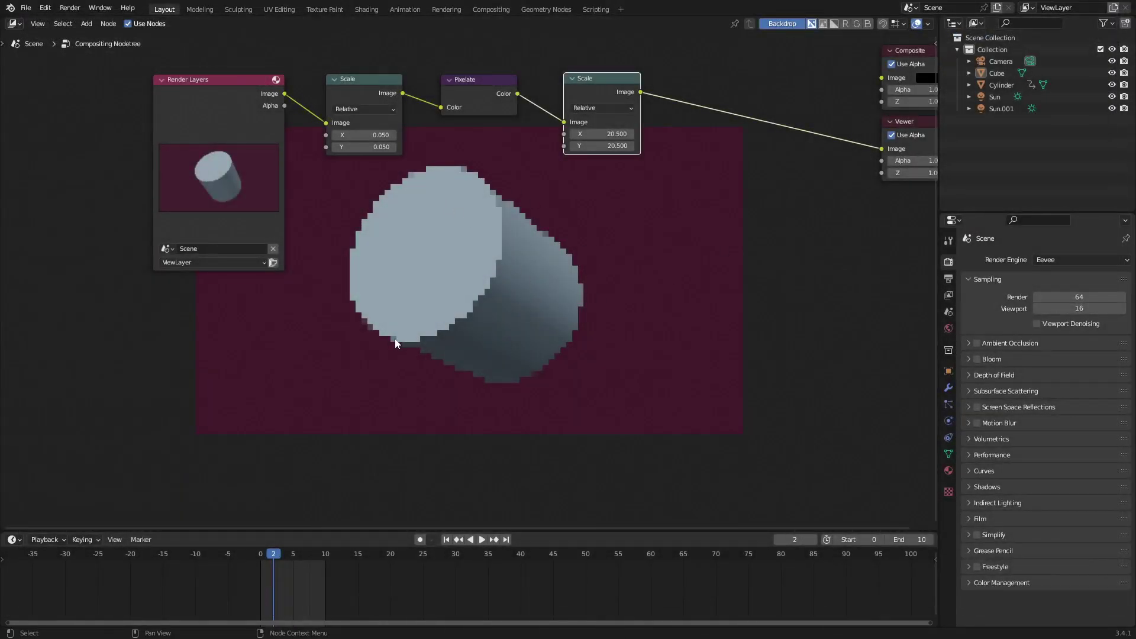
{"action": "scroll", "coordinate": [569, 237], "scroll_direction": "down", "scroll_amount": 2}
{"action": "scroll", "coordinate": [590, 244], "scroll_direction": "up", "scroll_amount": 1}
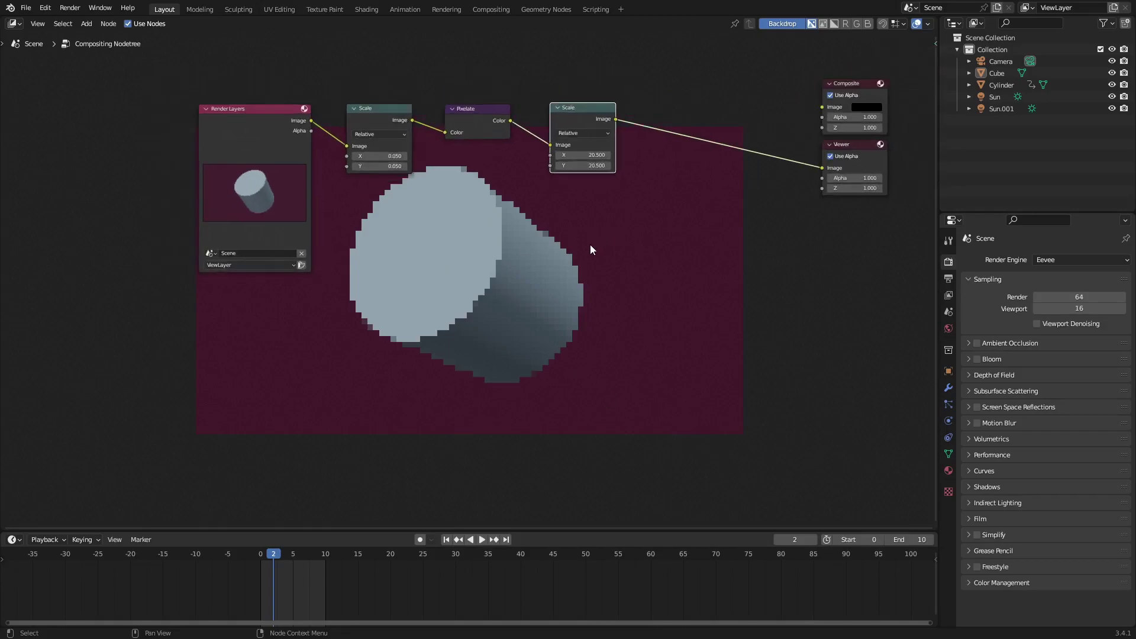
- Link the second Scale node's output to the Composite input
{"action": "key", "text": "Home"}
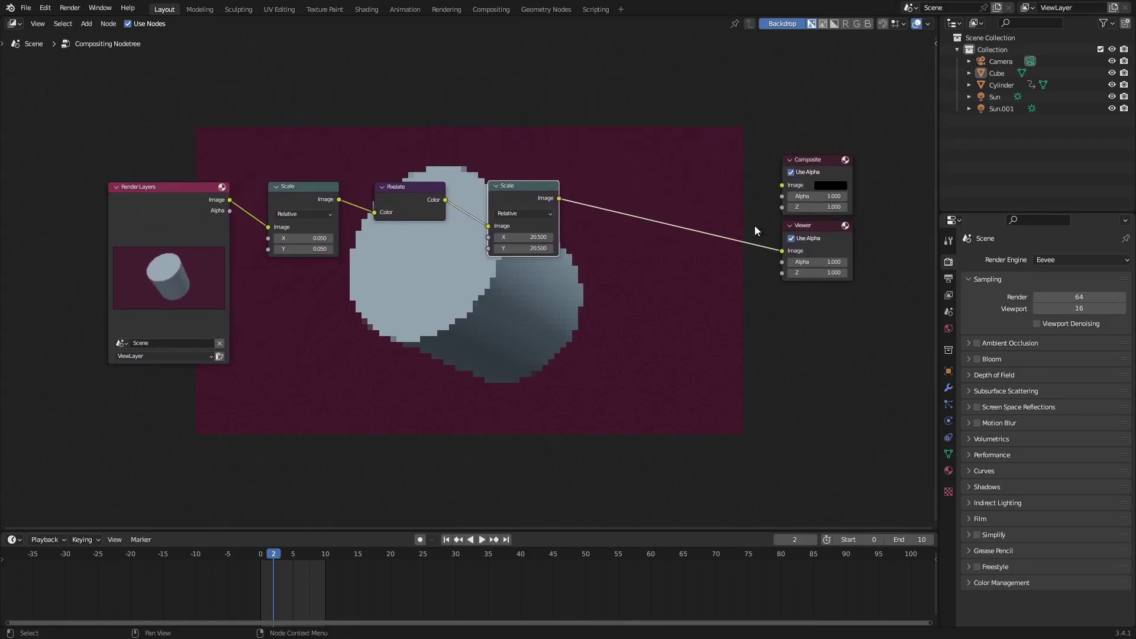
{"action": "left_click_drag", "start_coordinate": [558, 205], "coordinate": [782, 185]}
{"action": "left_click", "coordinate": [784, 233]}
{"action": "left_click_drag", "start_coordinate": [783, 251], "coordinate": [783, 186]}
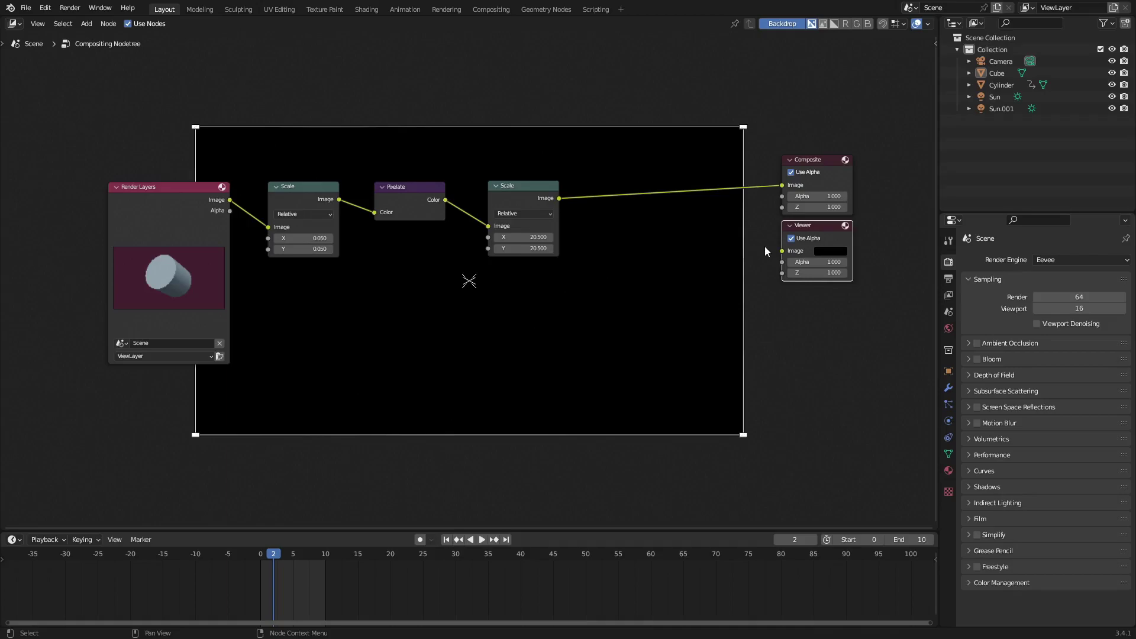
- Add a Viewer node via search and connect the Scale output to it
{"action": "key", "text": "shift+a"}
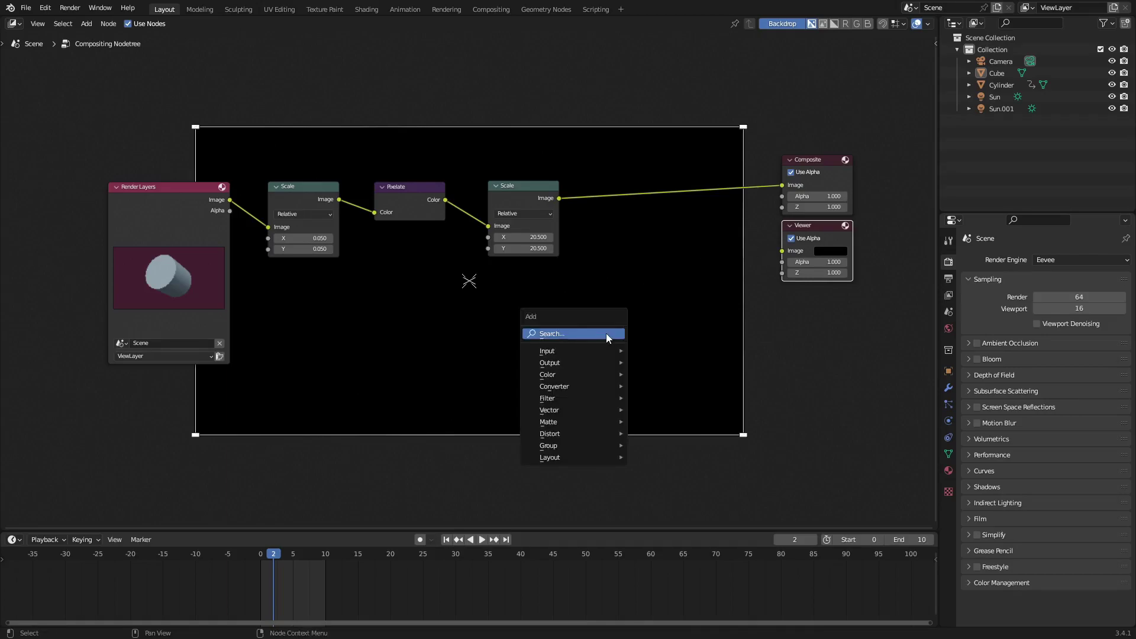
{"action": "type", "text": "viewr"}
{"action": "key", "text": "Return"}
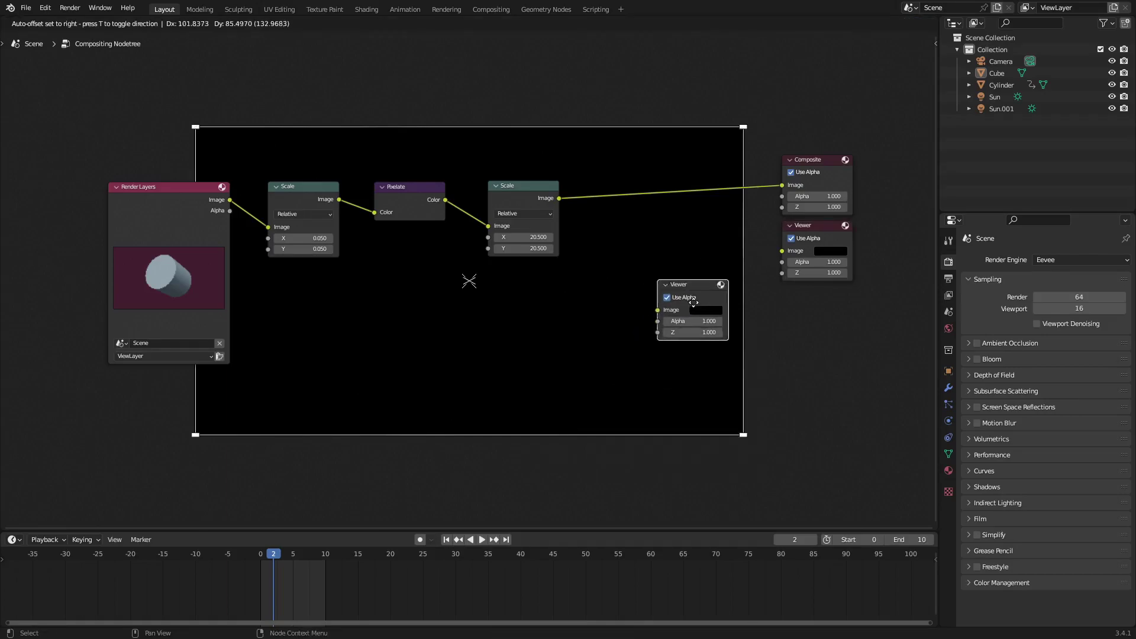
{"action": "left_click", "coordinate": [820, 243]}
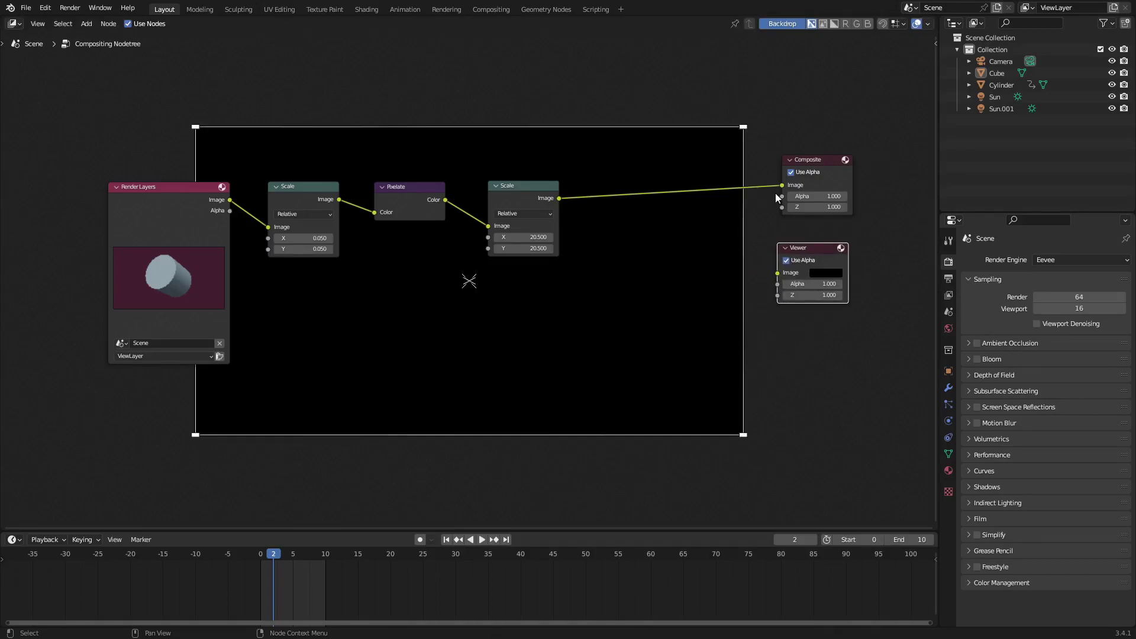
{"action": "left_click_drag", "start_coordinate": [782, 185], "coordinate": [778, 272]}
{"action": "left_click", "coordinate": [783, 25]}
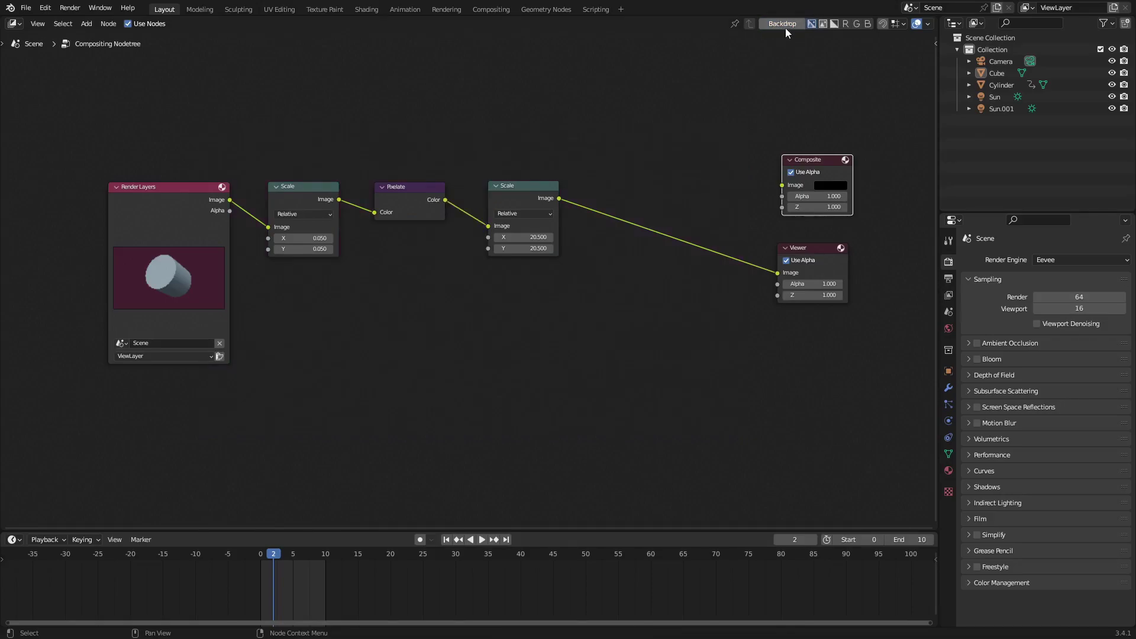
- Turn on the Backdrop so the pixelated render shows behind the nodes
{"action": "left_click", "coordinate": [783, 25]}
{"action": "left_click", "coordinate": [781, 24]}
{"action": "left_click", "coordinate": [781, 25]}
{"action": "left_click", "coordinate": [781, 25]}
{"action": "left_click", "coordinate": [780, 24]}
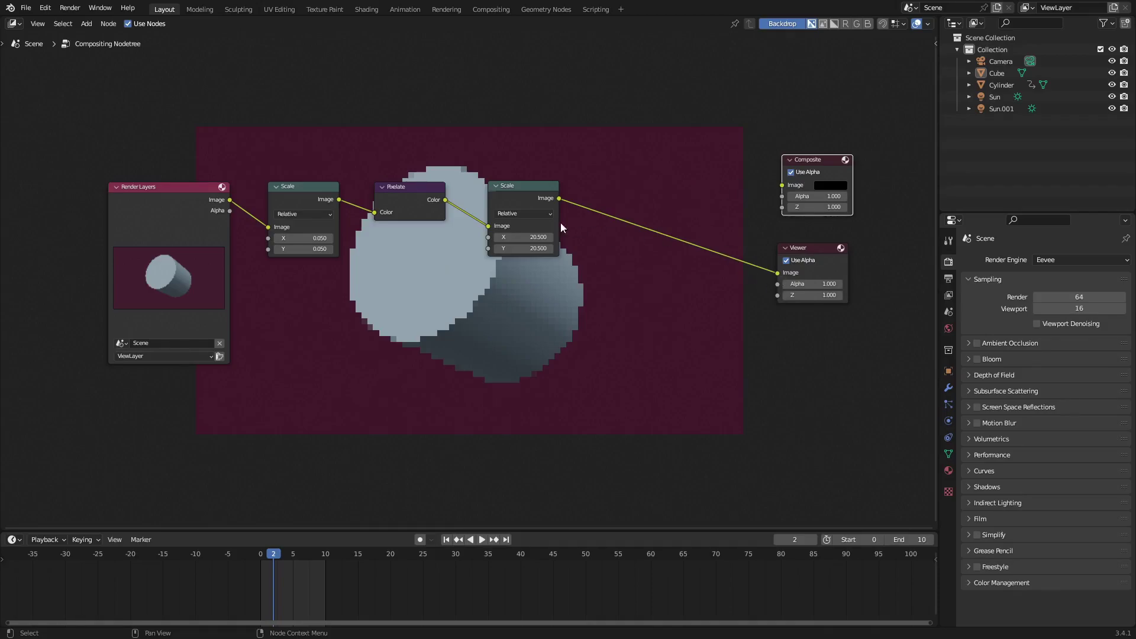
- Link the 20.5 Scale output to Composite and move the output nodes closer
{"action": "left_click_drag", "start_coordinate": [559, 199], "coordinate": [782, 185]}
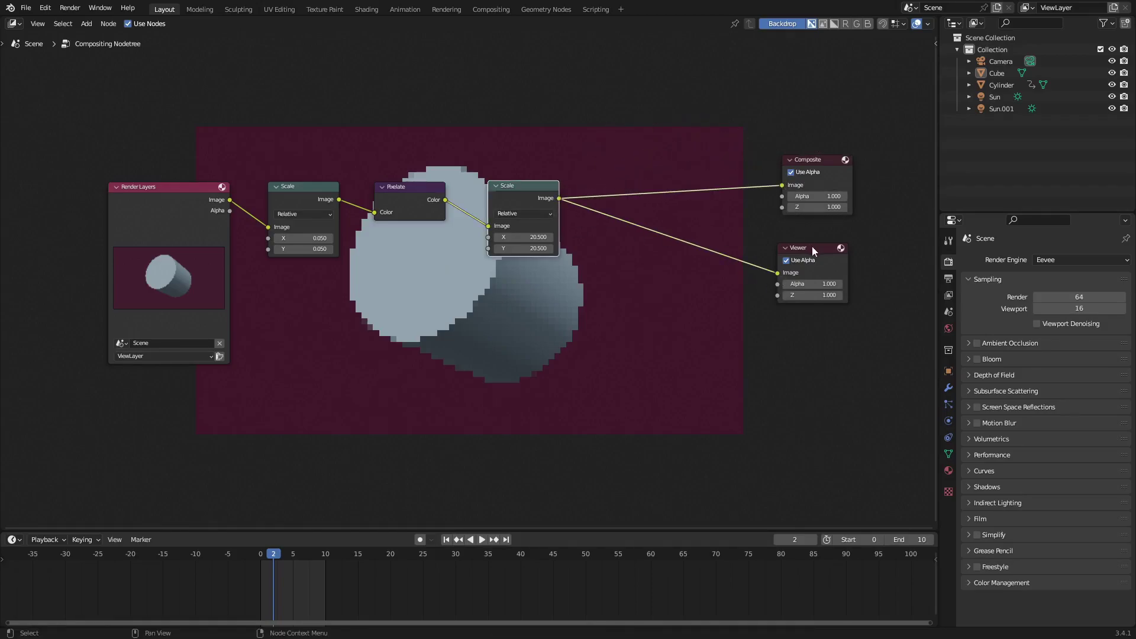
{"action": "left_click", "coordinate": [812, 251]}
{"action": "left_click", "coordinate": [822, 350]}
{"action": "middle_click_drag", "start_coordinate": [781, 366], "coordinate": [834, 370]}
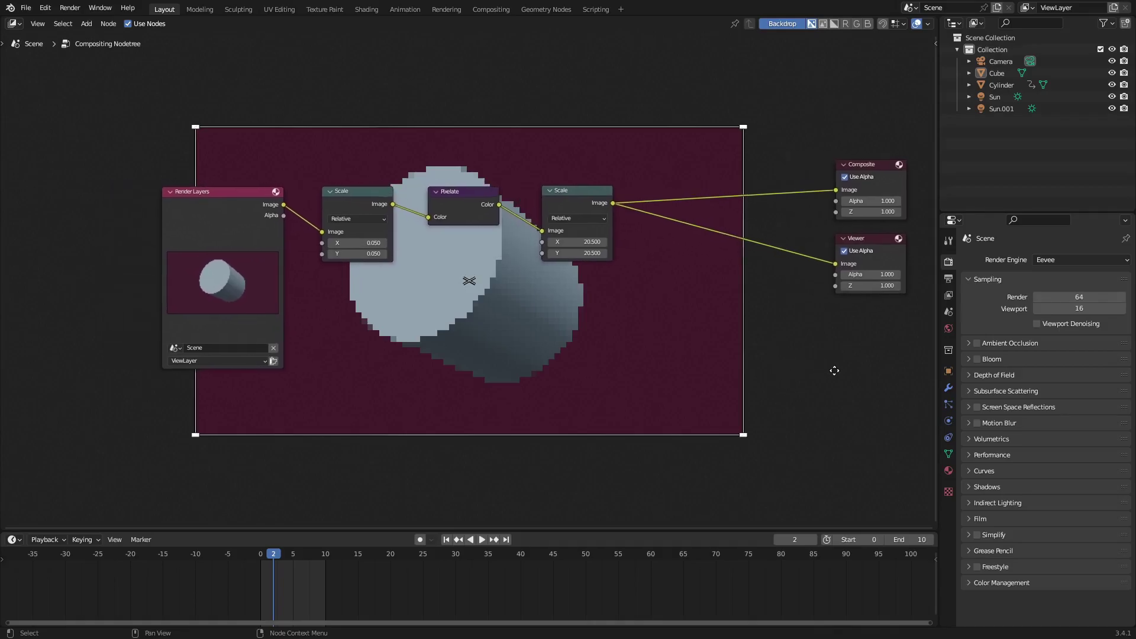
{"action": "left_click", "coordinate": [249, 211]}
{"action": "middle_click_drag", "start_coordinate": [618, 321], "coordinate": [590, 317]}
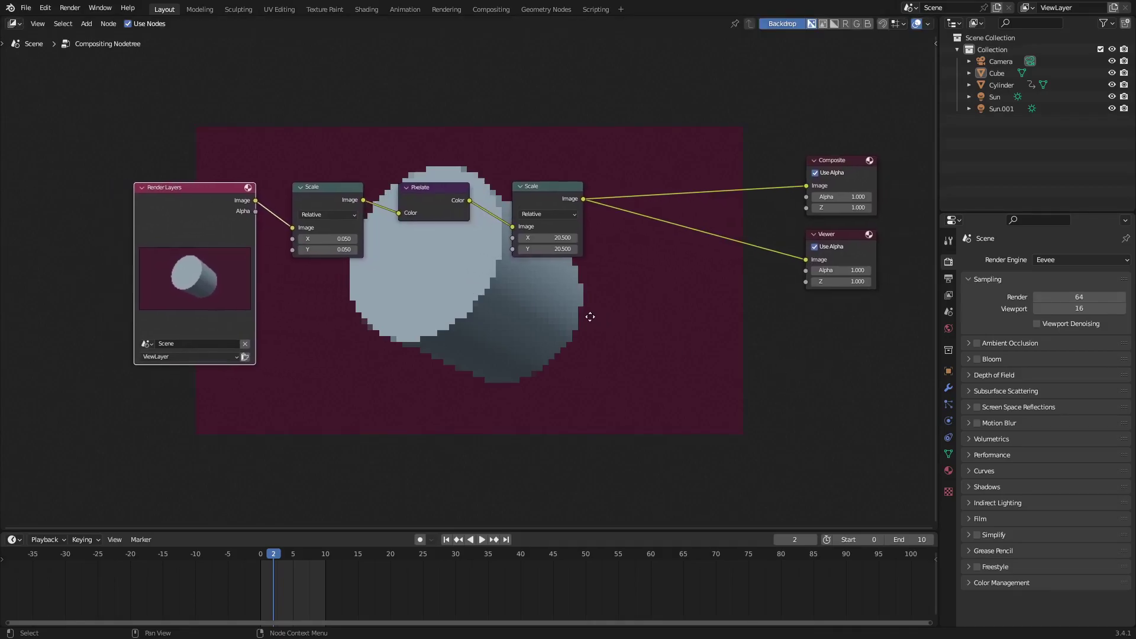
{"action": "middle_click_drag", "start_coordinate": [820, 355], "coordinate": [779, 353]}
{"action": "left_click_drag", "start_coordinate": [889, 313], "coordinate": [819, 186]}
- Reposition the output nodes and save the project as pixel.blend
{"action": "key", "text": "g"}
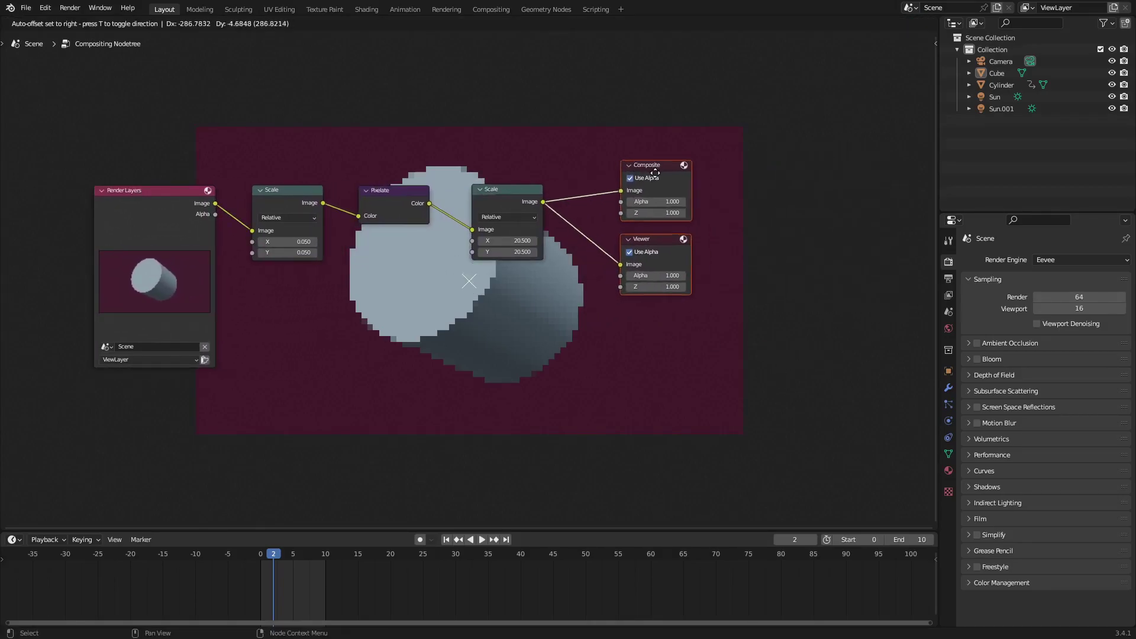
{"action": "left_click", "coordinate": [654, 195]}
{"action": "middle_click_drag", "start_coordinate": [654, 195], "coordinate": [751, 206]}
{"action": "left_click", "coordinate": [25, 8]}
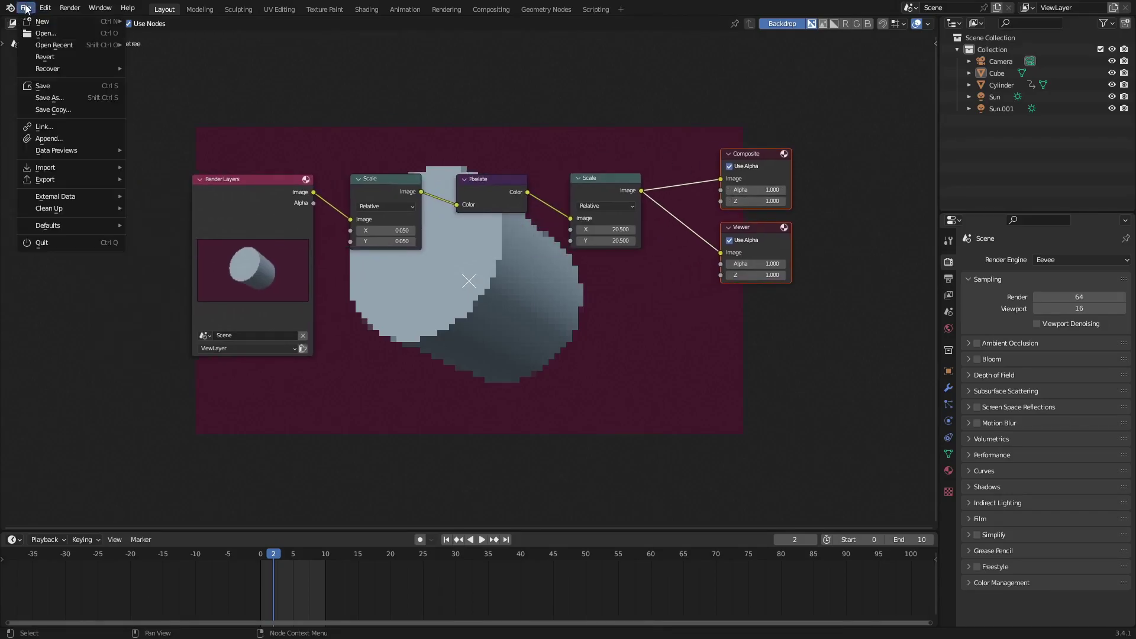
{"action": "left_click", "coordinate": [54, 80]}
- Open the saved glowing Icosphere .blend file from the Documents folder
{"action": "left_click", "coordinate": [25, 8]}
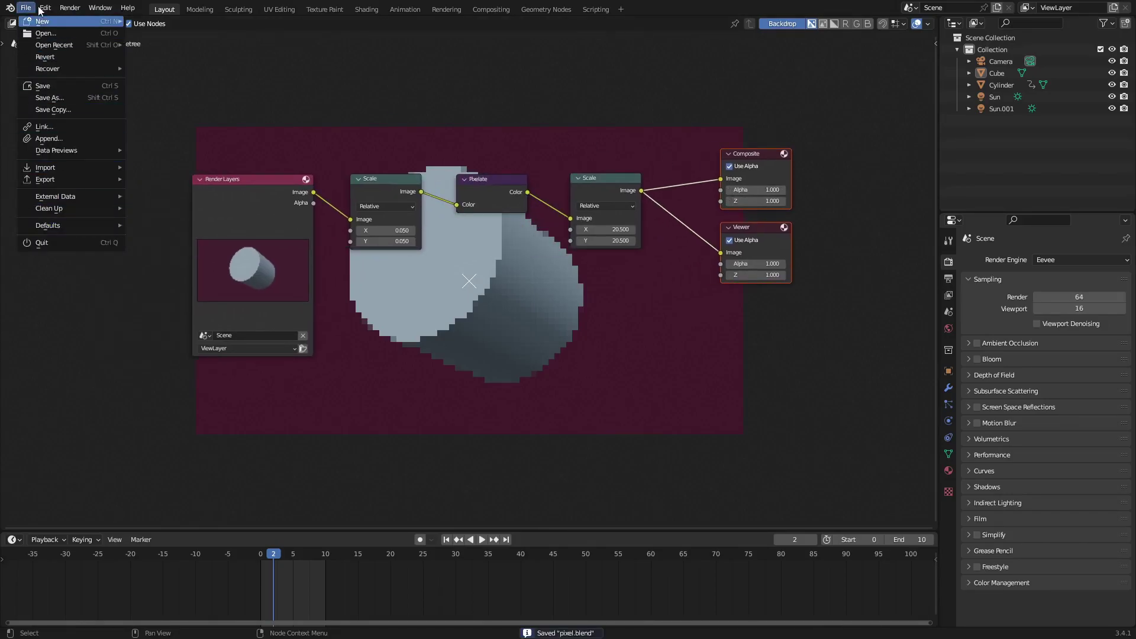
{"action": "left_click", "coordinate": [28, 12]}
{"action": "left_click", "coordinate": [28, 12]}
{"action": "left_click", "coordinate": [46, 34]}
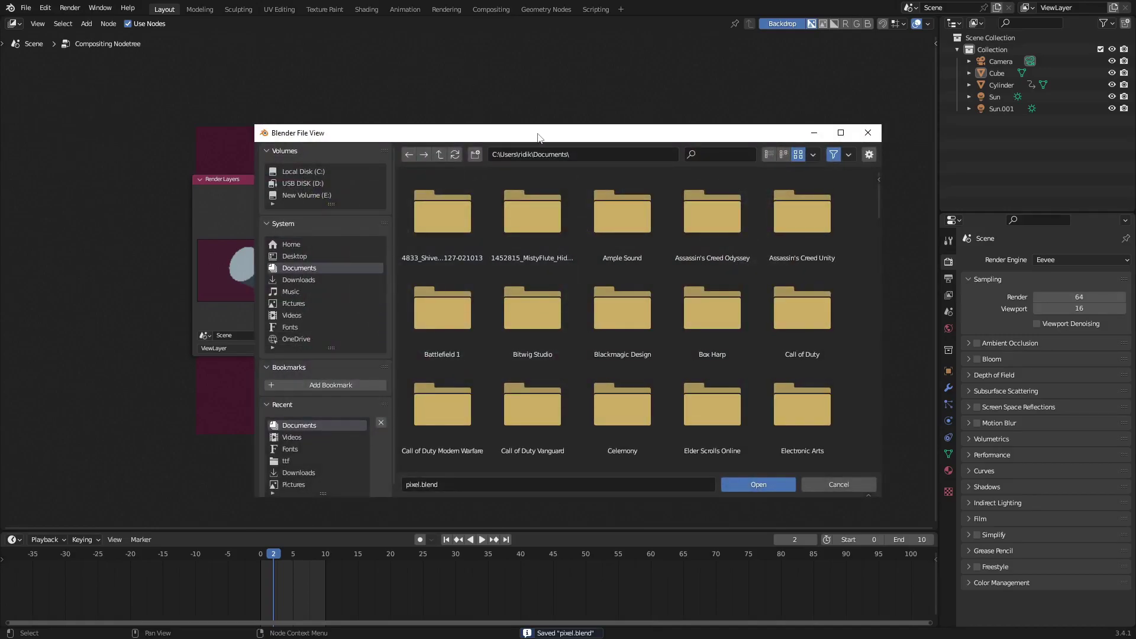
{"action": "left_click", "coordinate": [592, 300]}
{"action": "scroll", "coordinate": [593, 300], "scroll_direction": "down", "scroll_amount": 10}
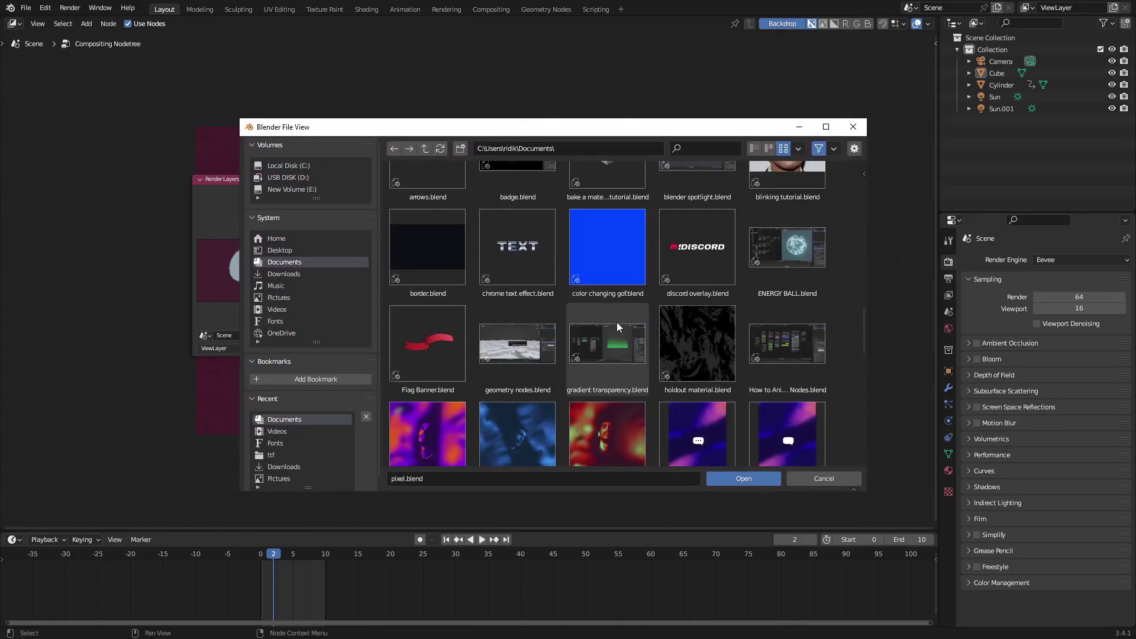
{"action": "scroll", "coordinate": [696, 291], "scroll_direction": "up", "scroll_amount": 3}
{"action": "scroll", "coordinate": [673, 262], "scroll_direction": "up", "scroll_amount": 3}
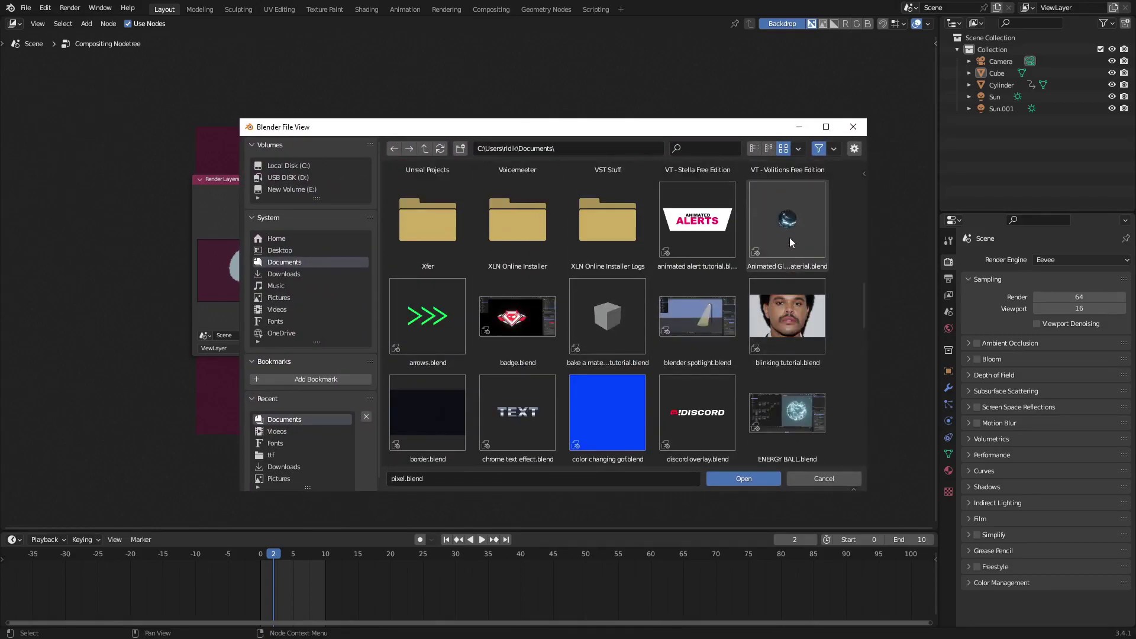
{"action": "key", "text": "Escape"}
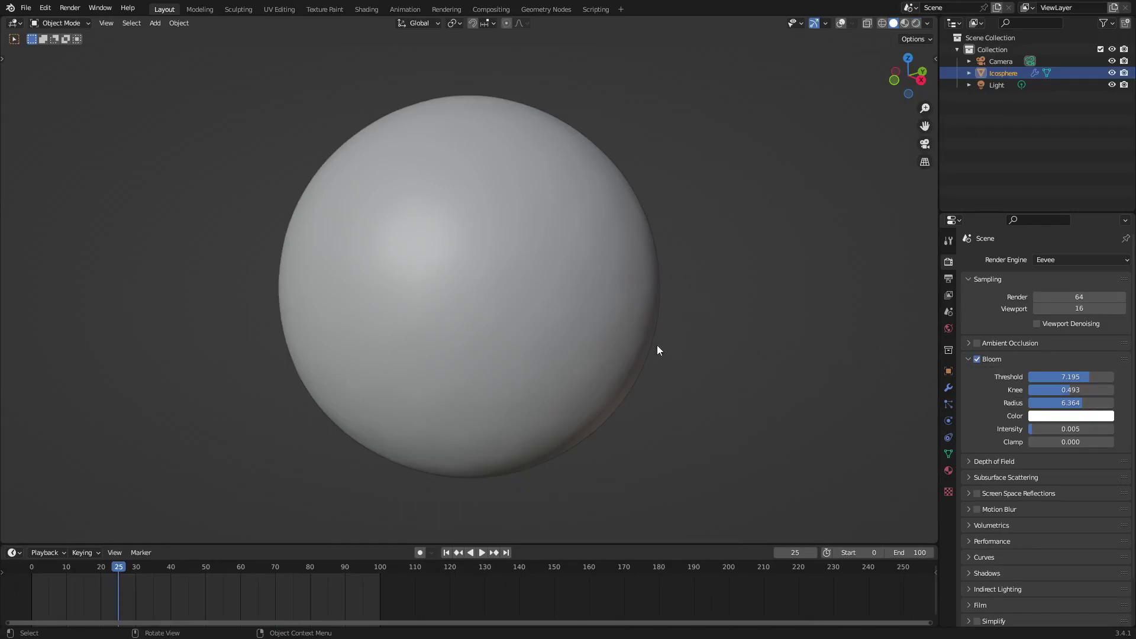
- Preview the bloom-lit icosphere in Rendered shading through the scene camera
{"action": "scroll", "coordinate": [657, 350], "scroll_direction": "down", "scroll_amount": 2}
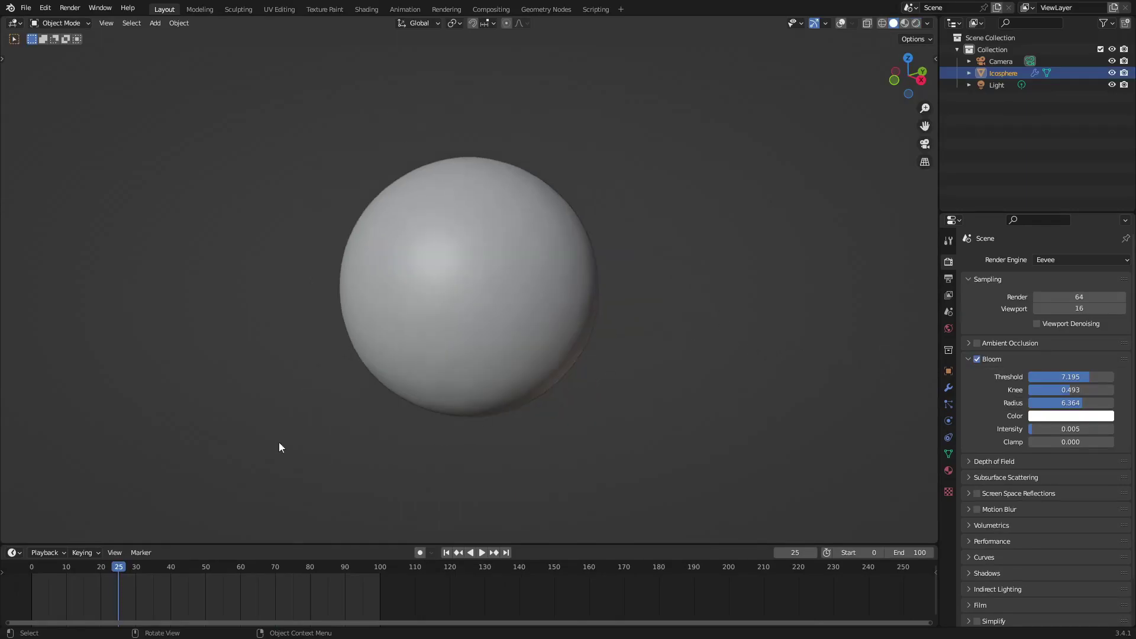
{"action": "left_click", "coordinate": [920, 23]}
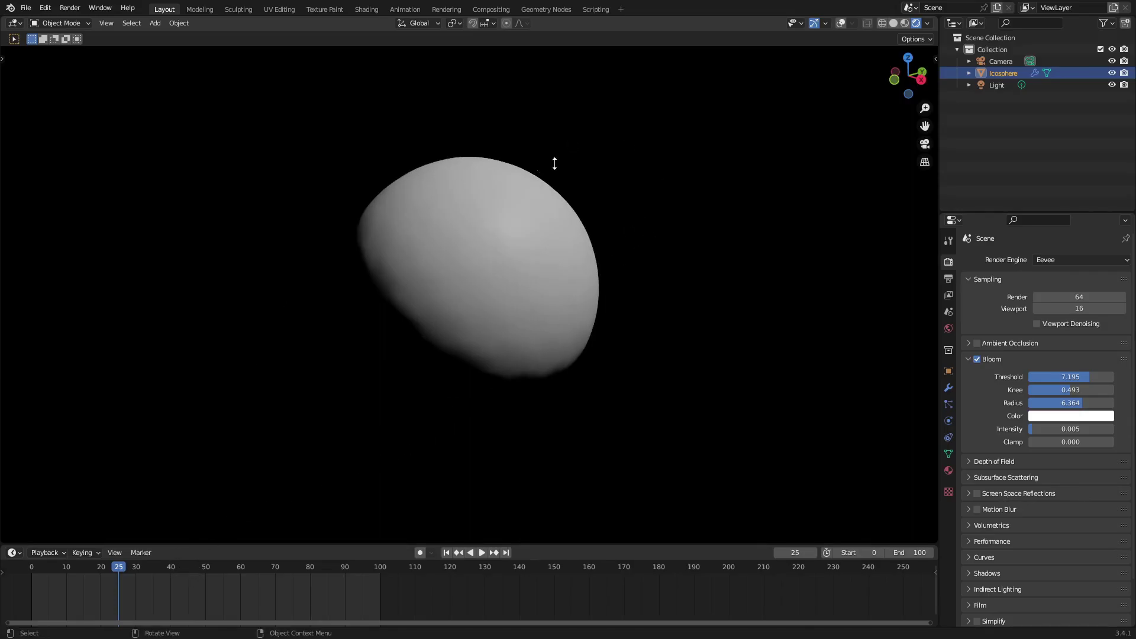
{"action": "mouse_move", "coordinate": [576, 162]}
{"action": "middle_mouse_down"}
{"action": "mouse_move", "coordinate": [647, 135]}
{"action": "mouse_move", "coordinate": [676, 205]}
{"action": "mouse_move", "coordinate": [464, 186]}
{"action": "middle_mouse_up"}
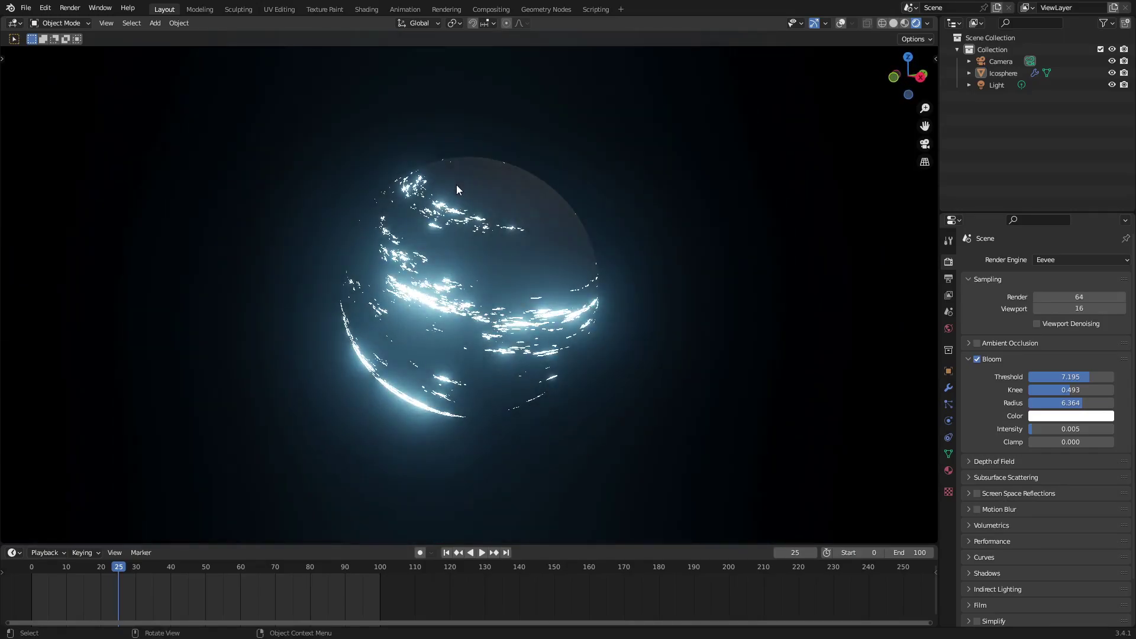
{"action": "key", "text": "KP_0"}
- Change the main viewport area into the Compositor editor
{"action": "scroll", "coordinate": [515, 309], "scroll_direction": "up", "scroll_amount": 4}
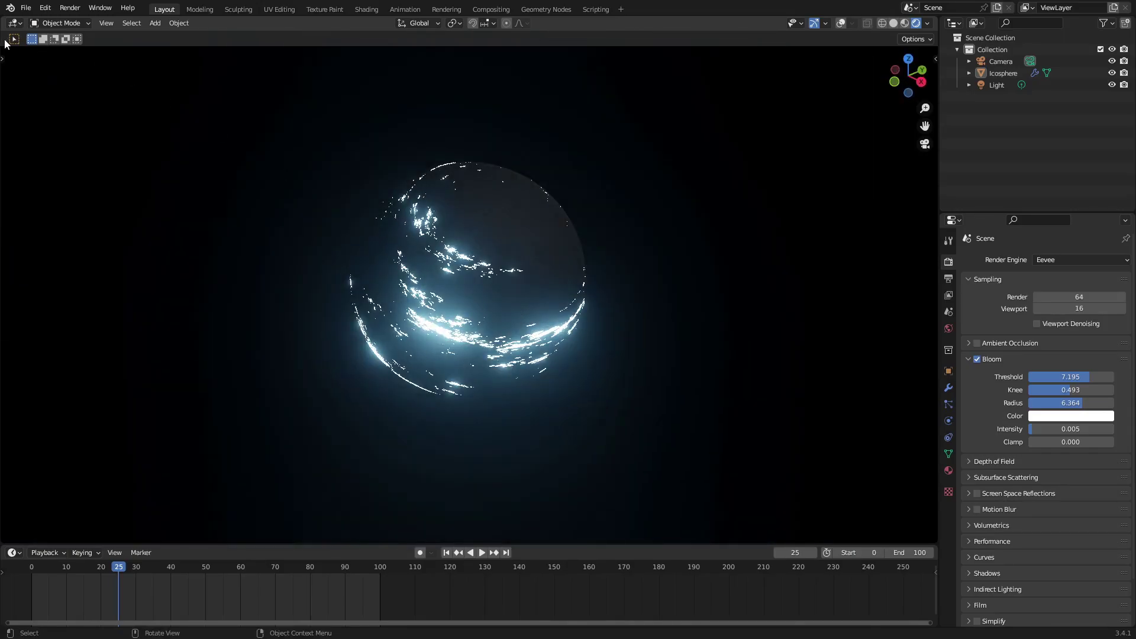
{"action": "left_click", "coordinate": [15, 23]}
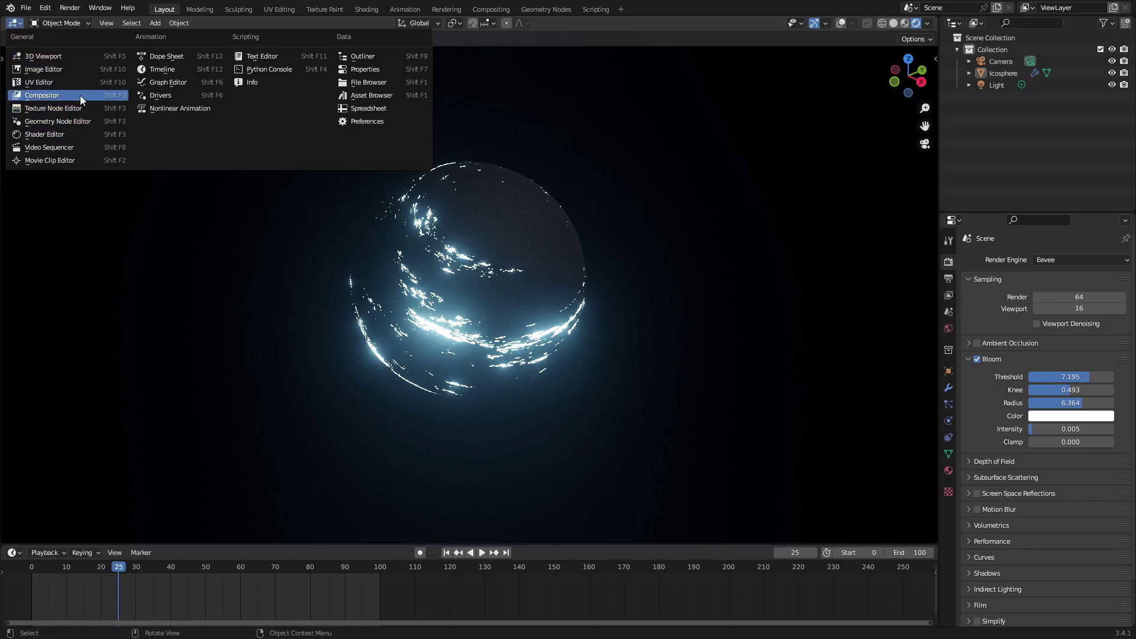
{"action": "left_click", "coordinate": [78, 94]}
- Enable Use Nodes and add two Scale nodes between Render Layers and Composite
{"action": "key", "text": "n"}
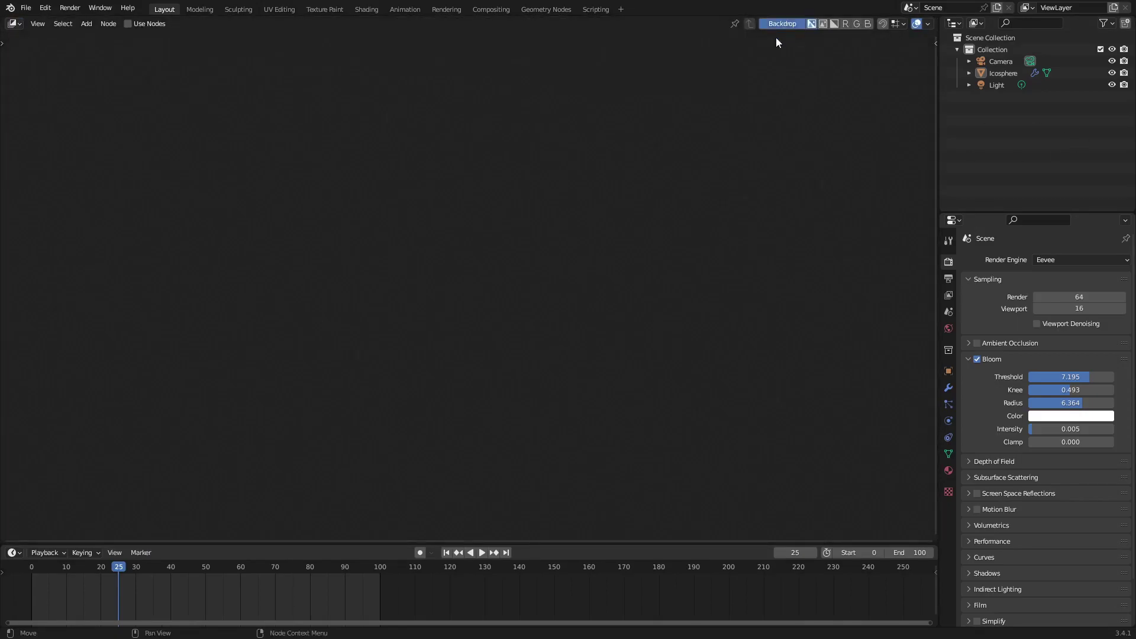
{"action": "left_click", "coordinate": [123, 25]}
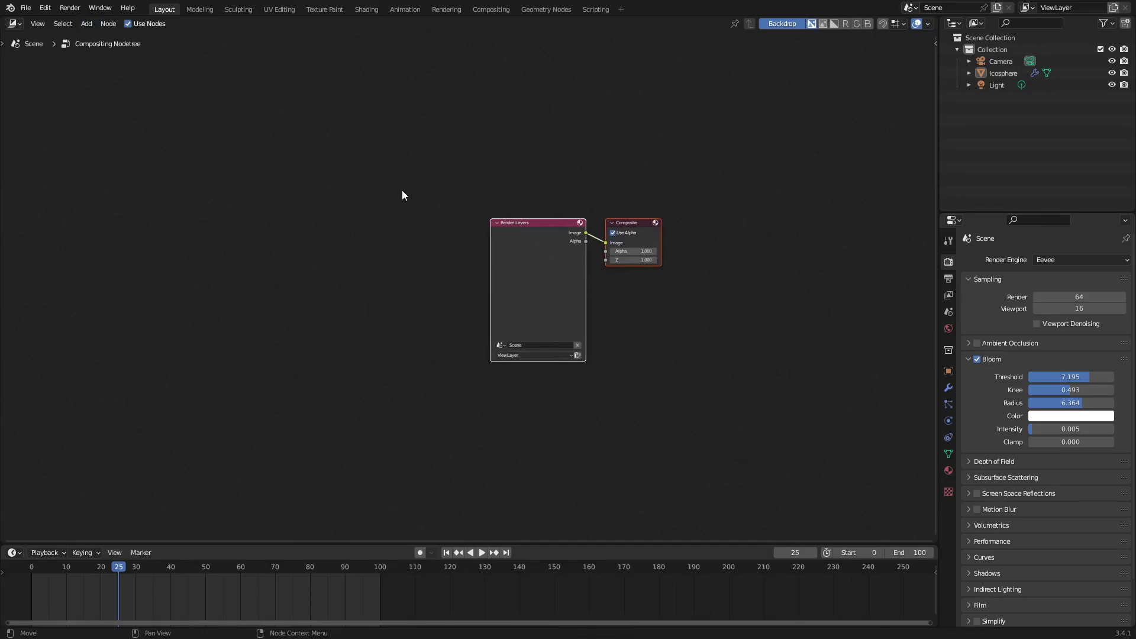
{"action": "left_click_drag", "start_coordinate": [529, 229], "coordinate": [217, 215]}
{"action": "key", "text": "shift+a"}
{"action": "left_click", "coordinate": [440, 259]}
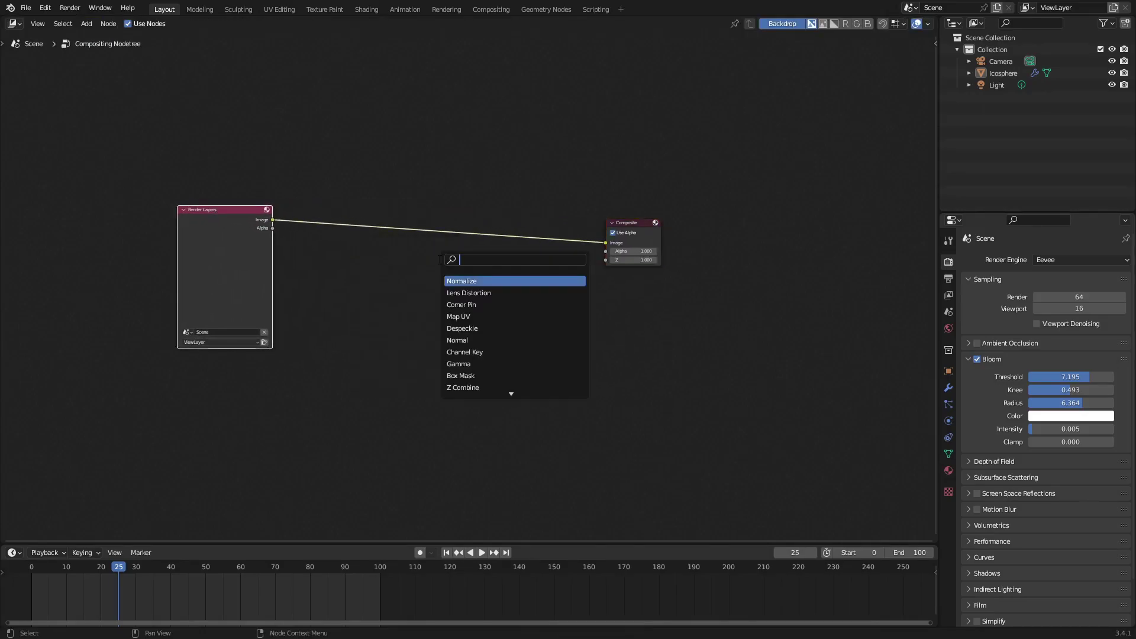
{"action": "type", "text": "scale"}
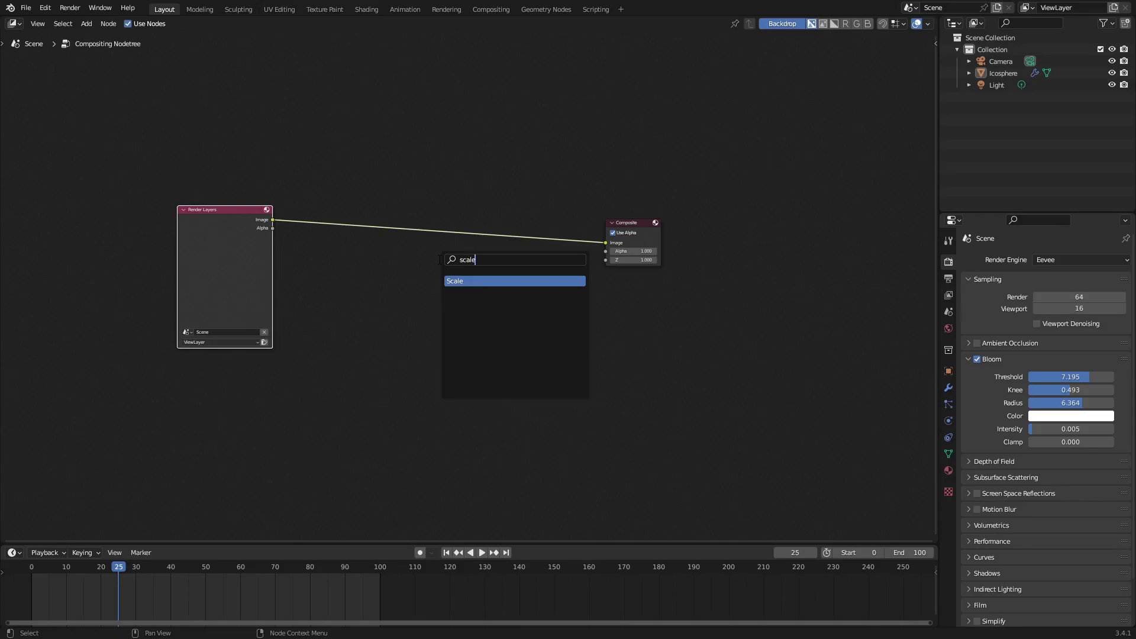
{"action": "key", "text": "Return"}
{"action": "left_click", "coordinate": [350, 201]}
{"action": "key", "text": "shift+d"}
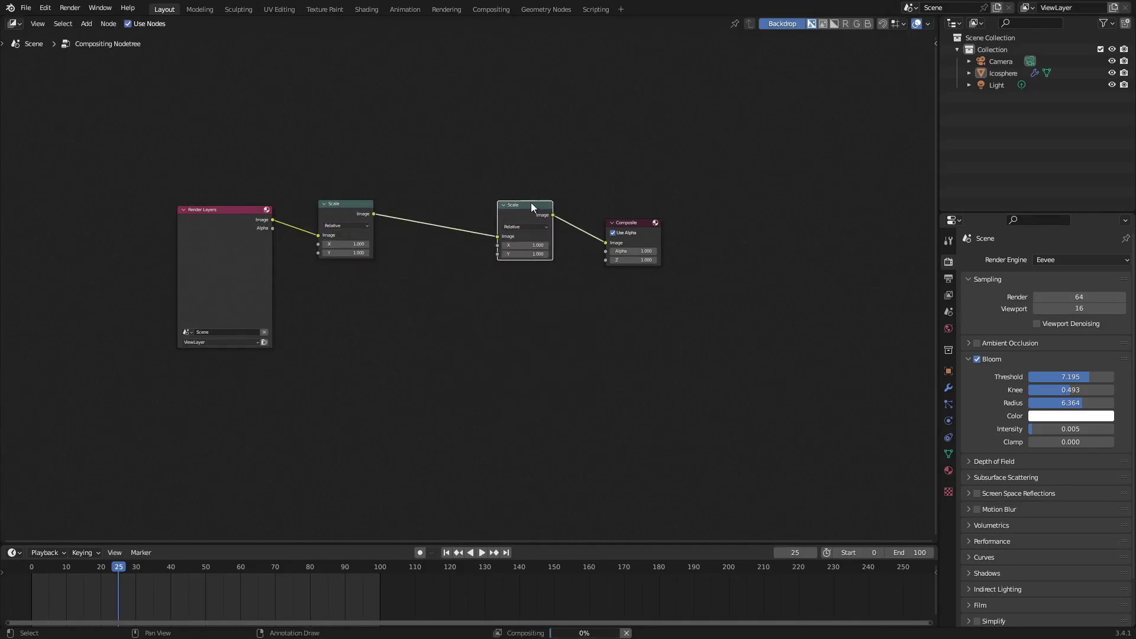
{"action": "left_click", "coordinate": [531, 203]}
- Insert a Pixelate node between the two Scale nodes
{"action": "key", "text": "shift+a"}
{"action": "left_click", "coordinate": [491, 258]}
{"action": "type", "text": "pixel"}
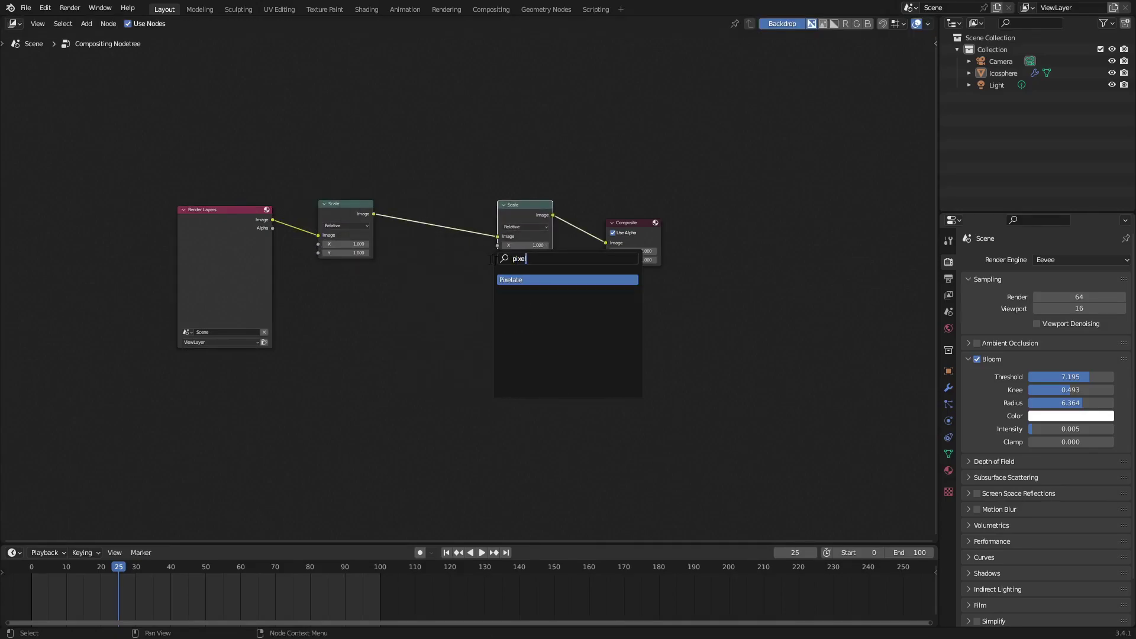
{"action": "key", "text": "Return"}
{"action": "left_click", "coordinate": [423, 204]}
{"action": "scroll", "coordinate": [324, 222], "scroll_direction": "up", "scroll_amount": 1}
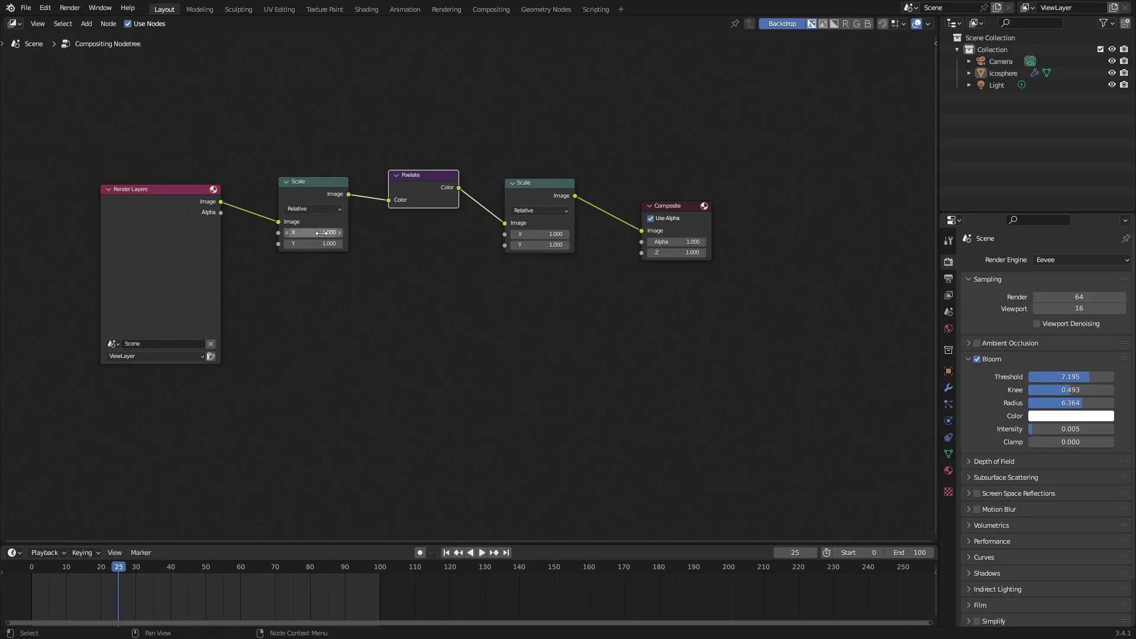
- Set the first Scale node's X/Y to 0.05 and the second's to 20.5
{"action": "left_click", "coordinate": [321, 232]}
{"action": "type", "text": "0.05"}
{"action": "key", "text": "Return"}
{"action": "left_click", "coordinate": [328, 244]}
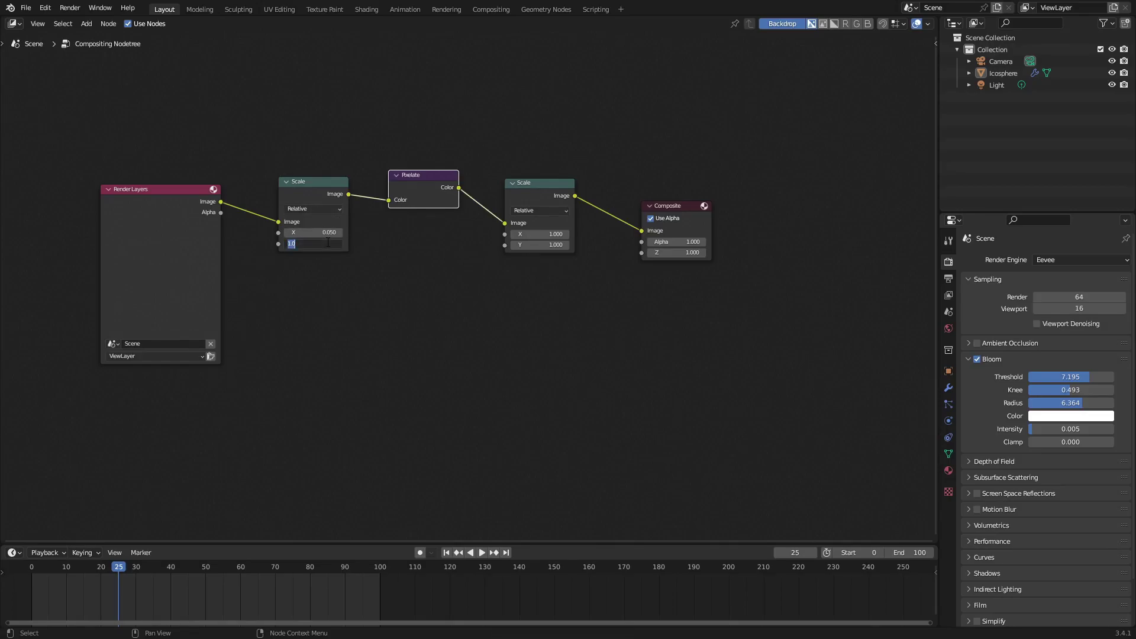
{"action": "left_click", "coordinate": [547, 231]}
{"action": "type", "text": "20.5"}
{"action": "left_click", "coordinate": [543, 245]}
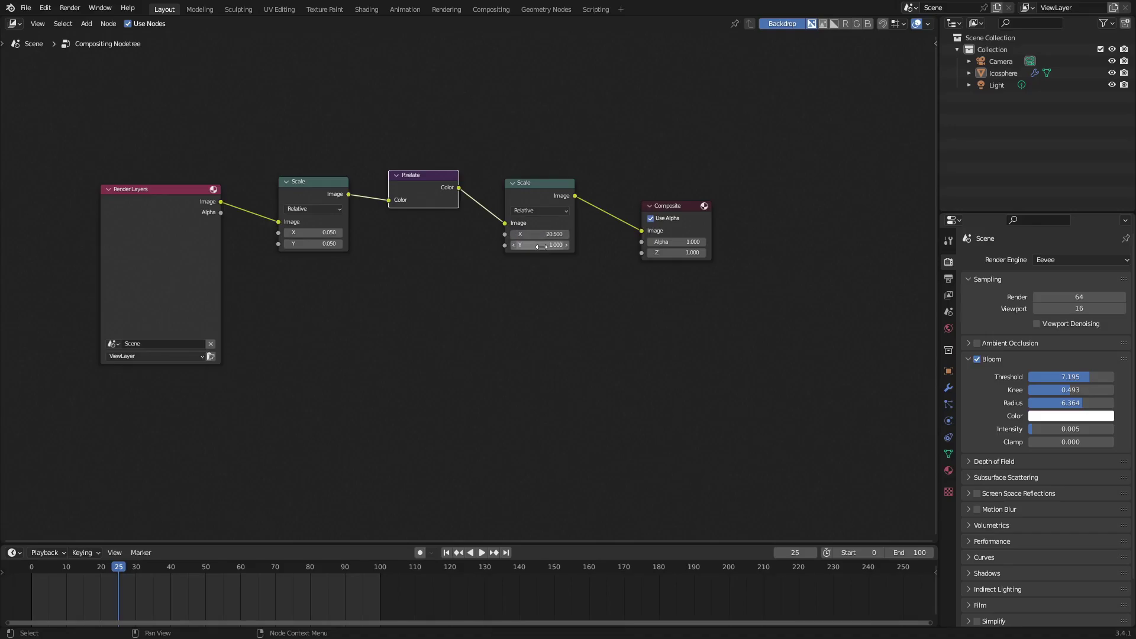
{"action": "type", "text": "20"}
{"action": "key", "text": "Return"}
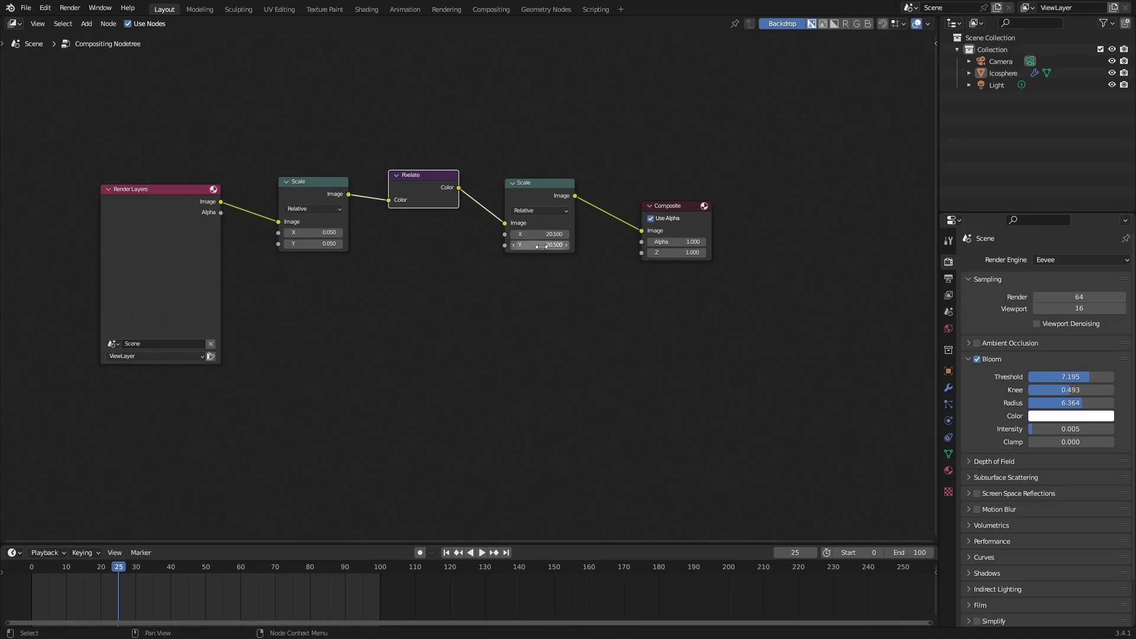
- Render the current frame to check the pixelated result, then close it
{"action": "left_click", "coordinate": [70, 9]}
{"action": "left_click", "coordinate": [83, 20]}
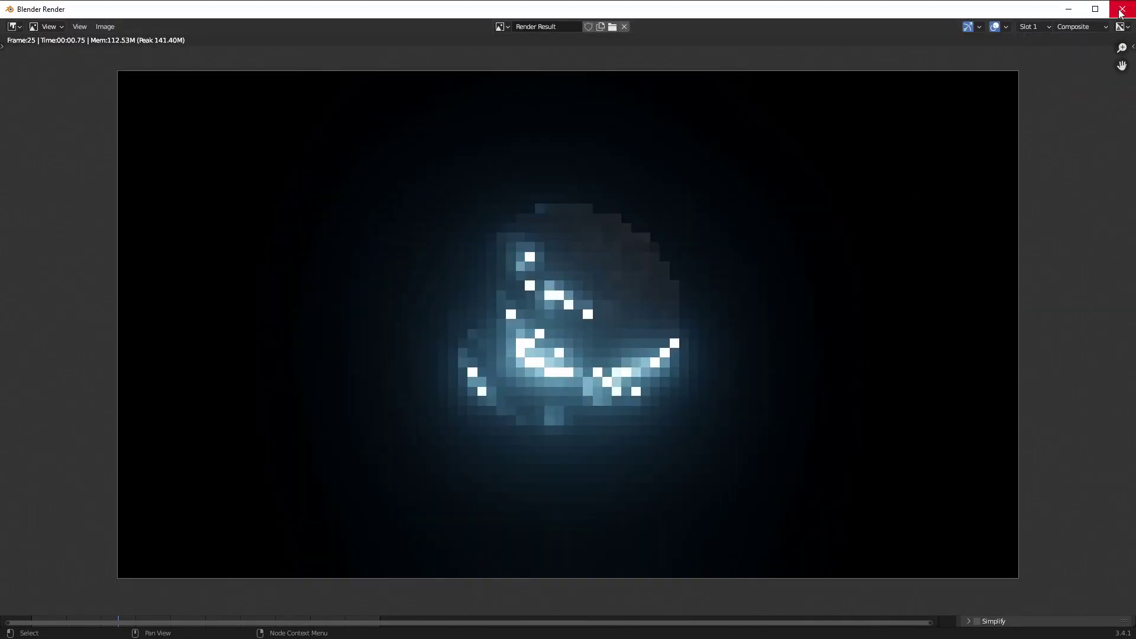
{"action": "left_click", "coordinate": [1122, 10]}
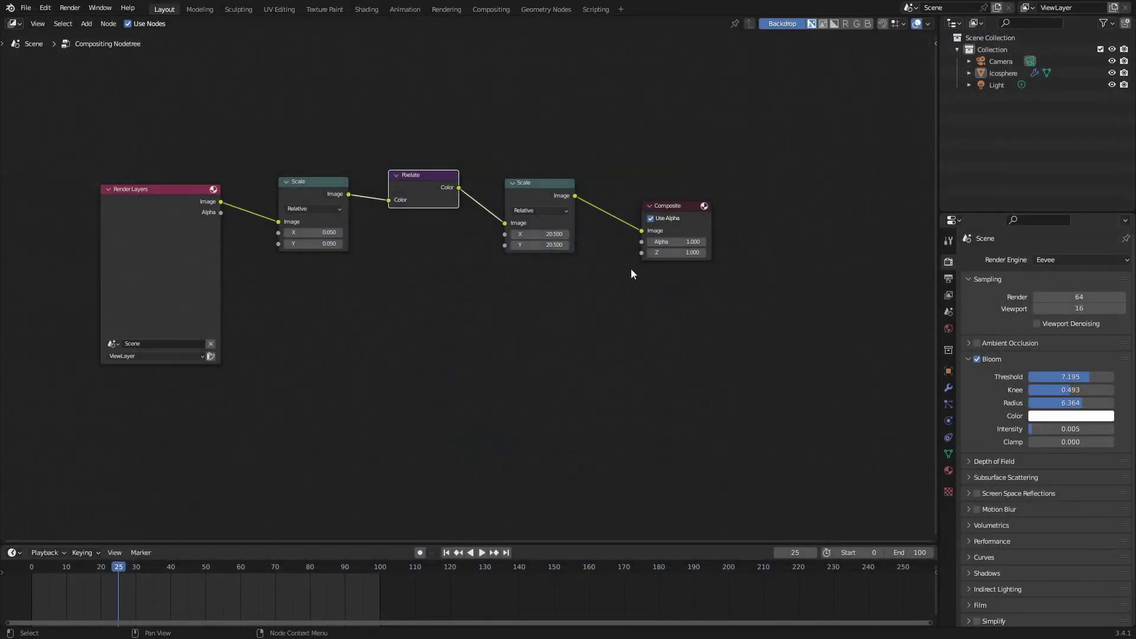
- Add a Viewer node fed by the second Scale node's Image output
{"action": "key", "text": "shift+a"}
{"action": "type", "text": "view"}
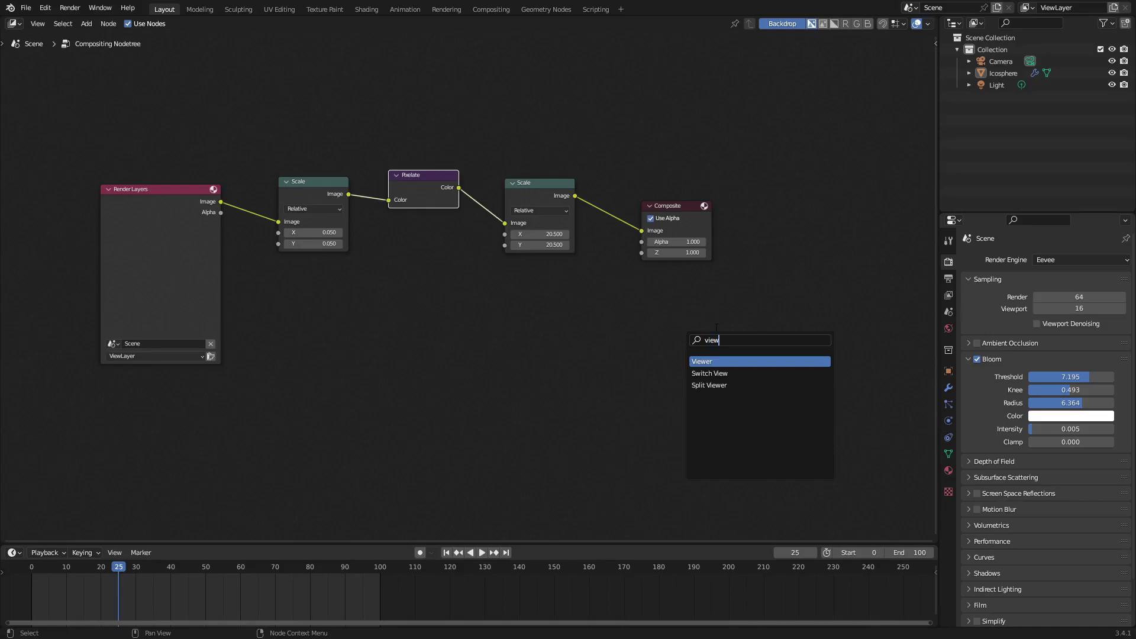
{"action": "key", "text": "Return"}
{"action": "left_click", "coordinate": [695, 308]}
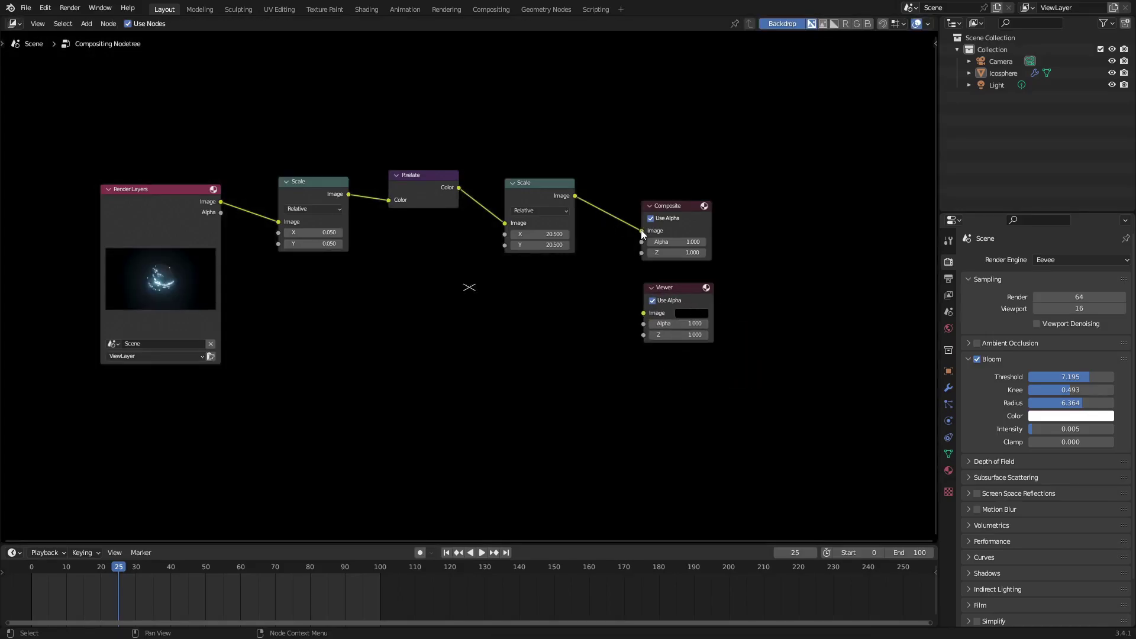
{"action": "left_click_drag", "start_coordinate": [641, 229], "coordinate": [644, 313]}
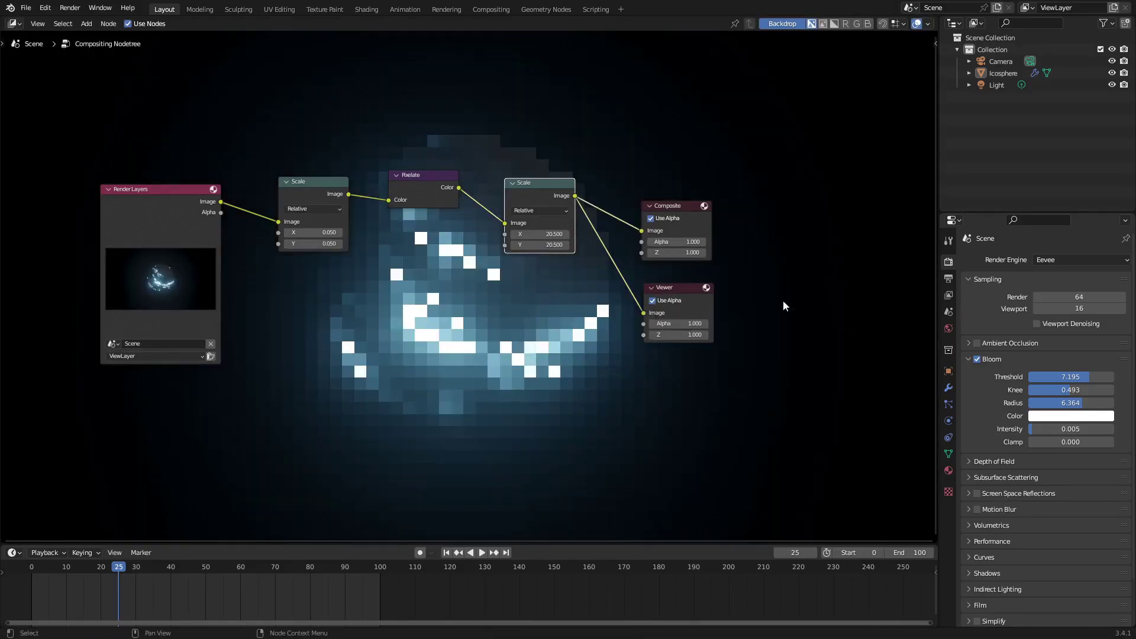
- Adjust the backdrop preview size with V/Alt+V and jump to frame 45
{"action": "key", "text": "v"}
{"action": "key", "text": "v"}
{"action": "key", "text": "v"}
{"action": "key", "text": "v"}
{"action": "middle_click_drag", "start_coordinate": [813, 307], "coordinate": [889, 231]}
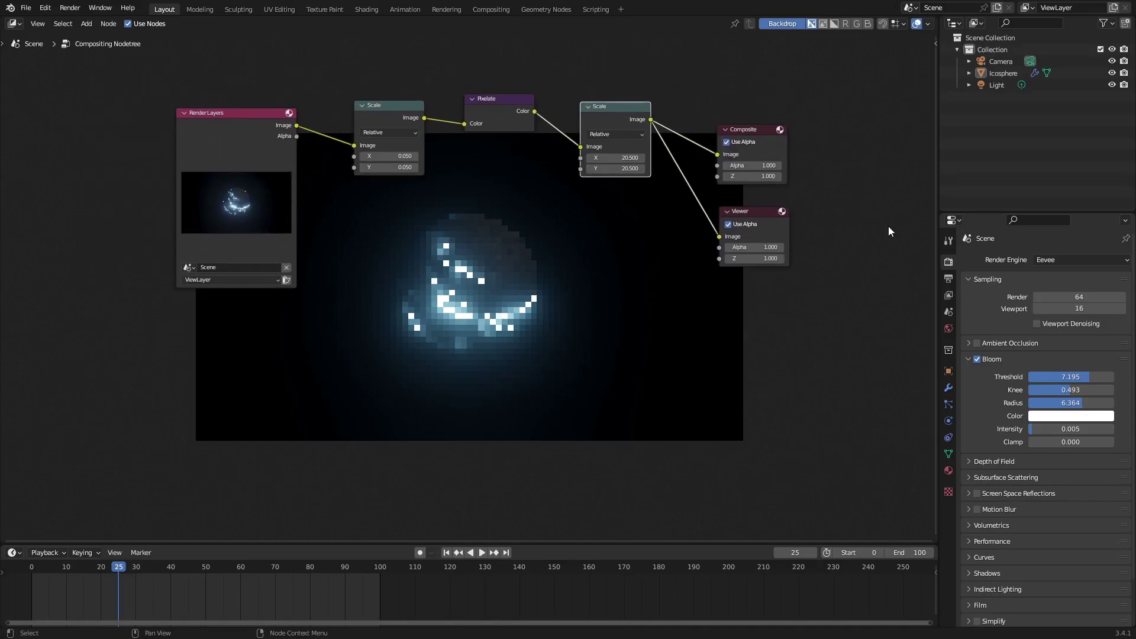
{"action": "key", "text": "v"}
{"action": "key", "text": "v"}
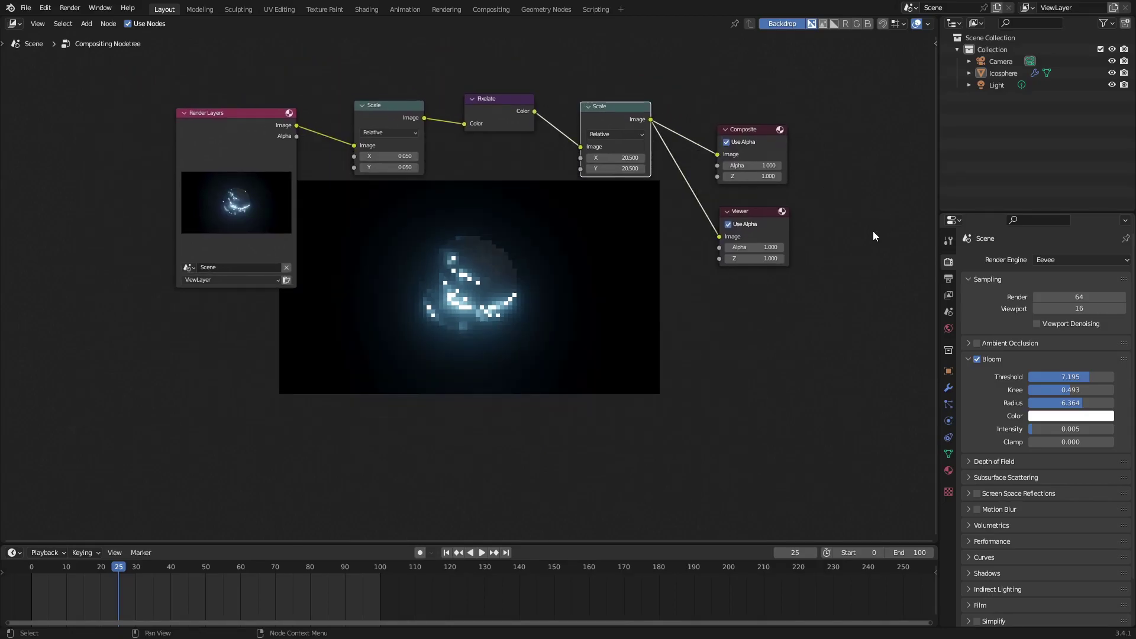
{"action": "key", "text": "alt+v"}
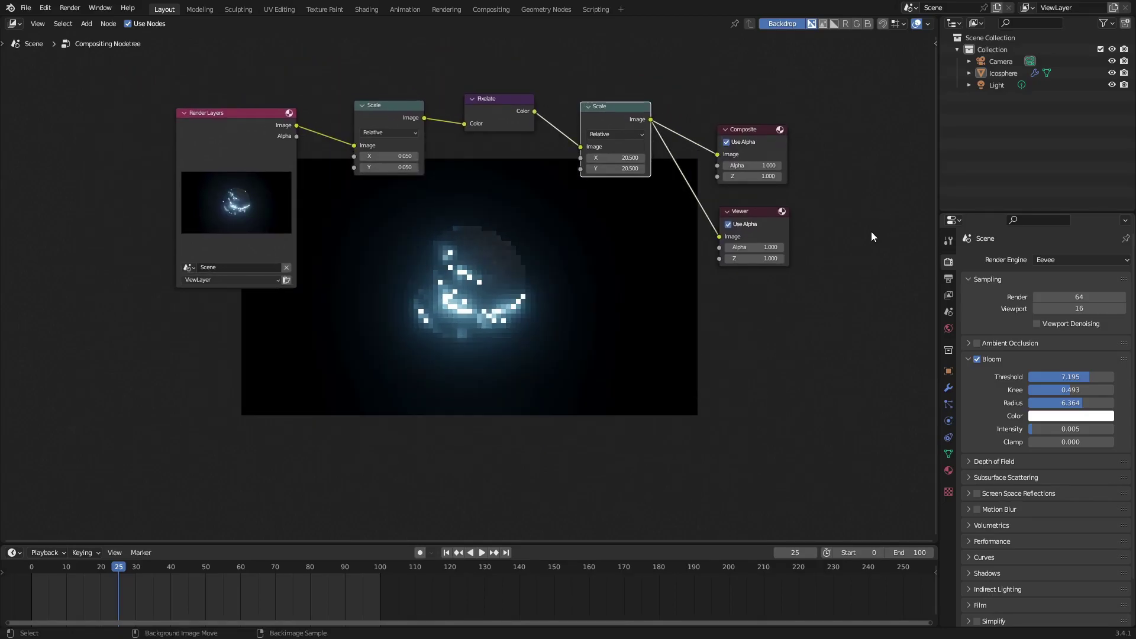
{"action": "key", "text": "alt+v"}
{"action": "key", "text": "alt+v"}
{"action": "key", "text": "alt+v"}
{"action": "key", "text": "v"}
{"action": "key", "text": "v"}
{"action": "key", "text": "v"}
{"action": "left_click", "coordinate": [188, 567]}
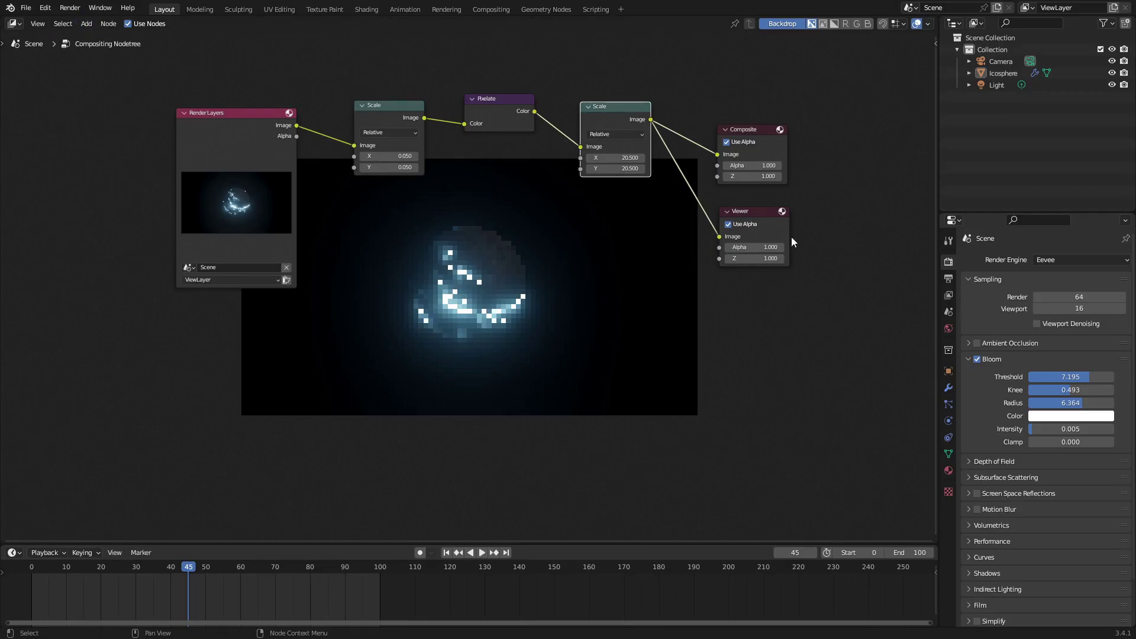
{"action": "left_click", "coordinate": [12, 25]}
- Return the area to the 3D Viewport and play the animation
{"action": "left_click", "coordinate": [34, 56]}
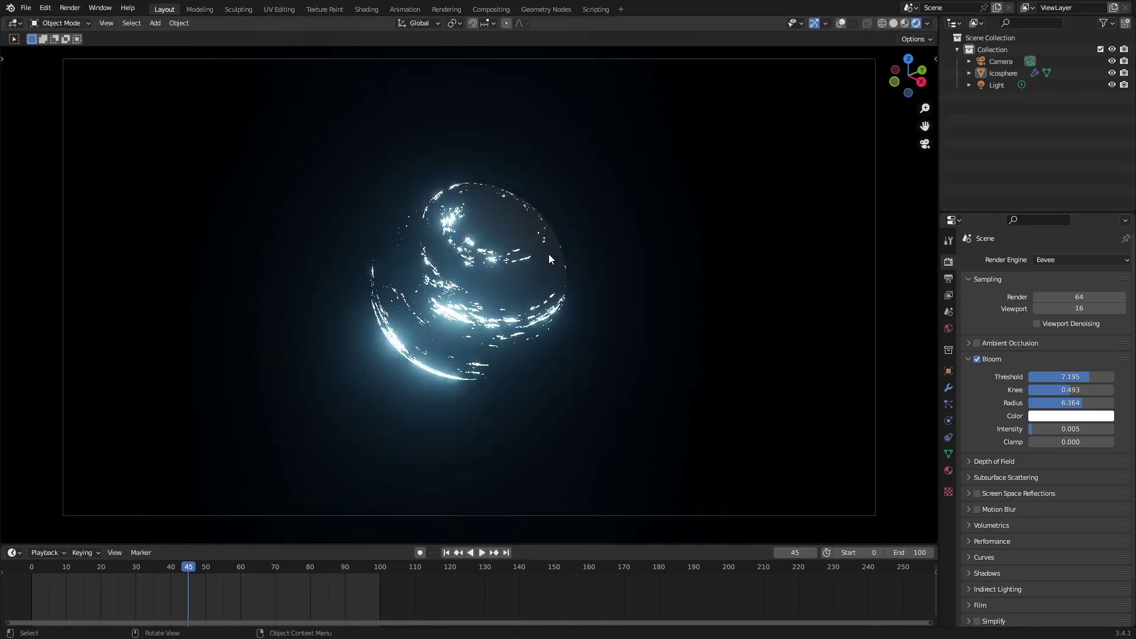
{"action": "left_click", "coordinate": [482, 553]}
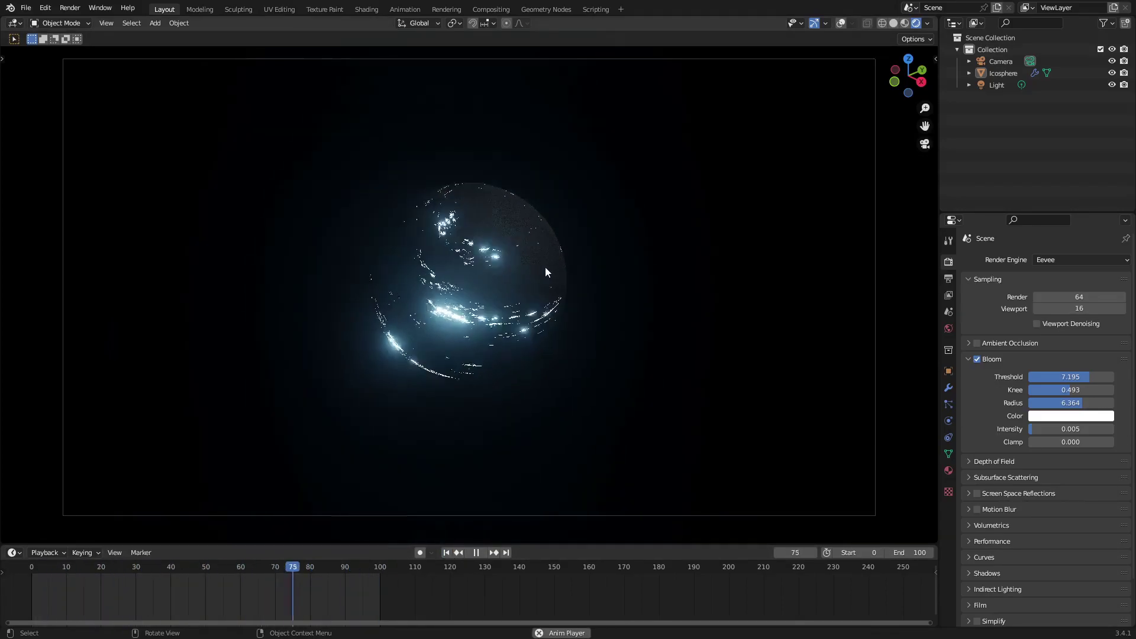
{"action": "key", "text": "space"}
- Set a Custom frame rate of 5 FPS and preview the playback
{"action": "left_click", "coordinate": [949, 279]}
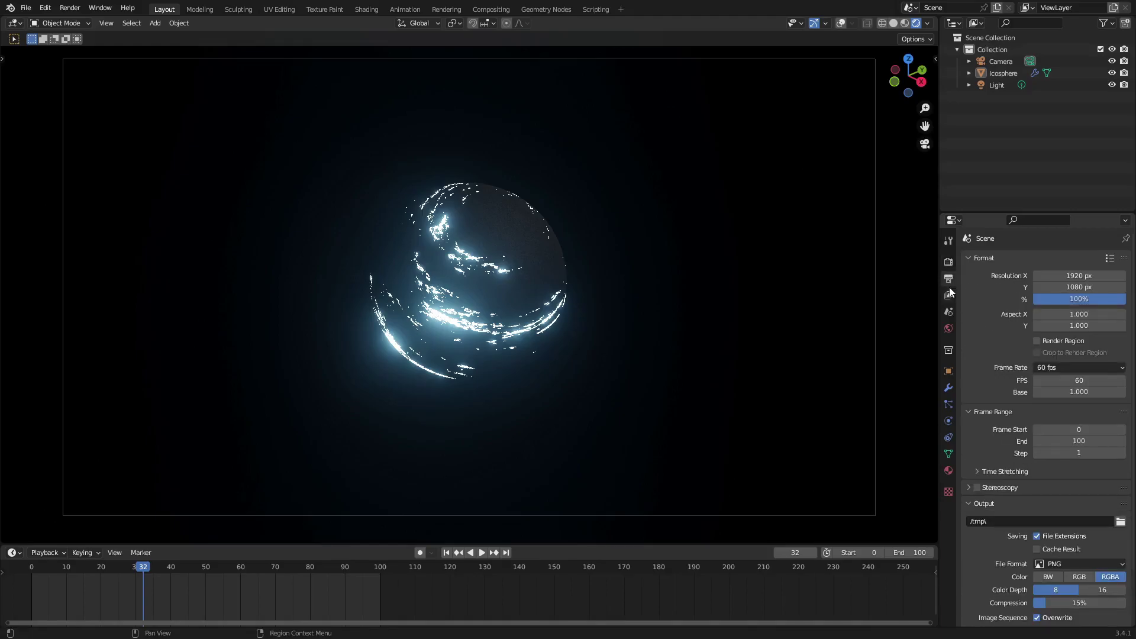
{"action": "left_click", "coordinate": [1057, 368]}
{"action": "left_click", "coordinate": [1070, 499]}
{"action": "left_click", "coordinate": [1080, 380]}
{"action": "type", "text": "5"}
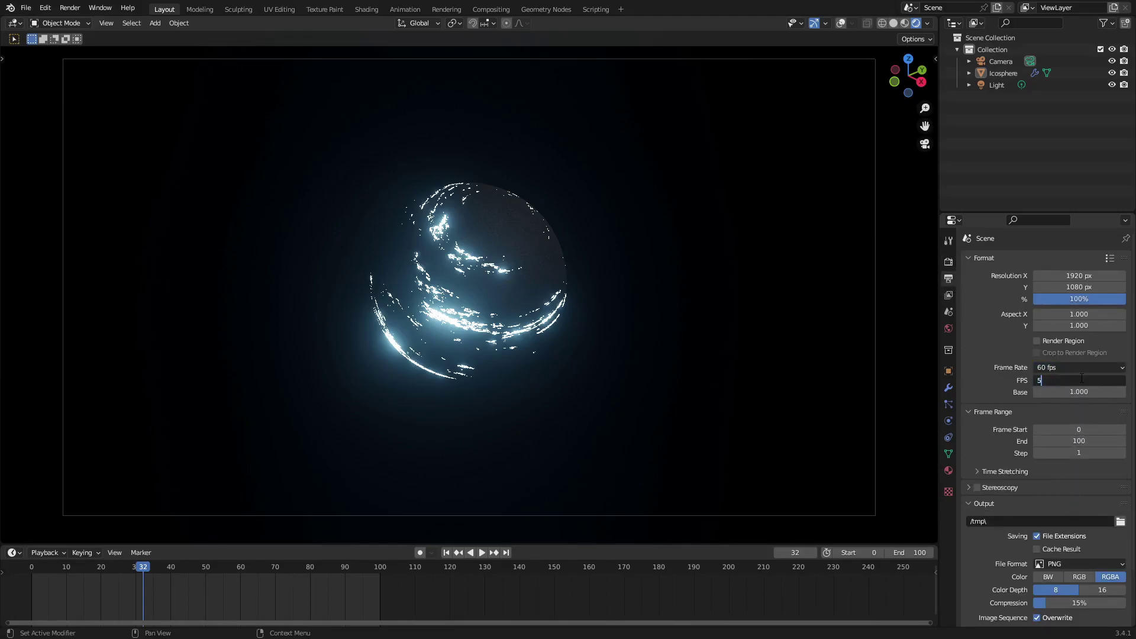
{"action": "left_click", "coordinate": [481, 553]}
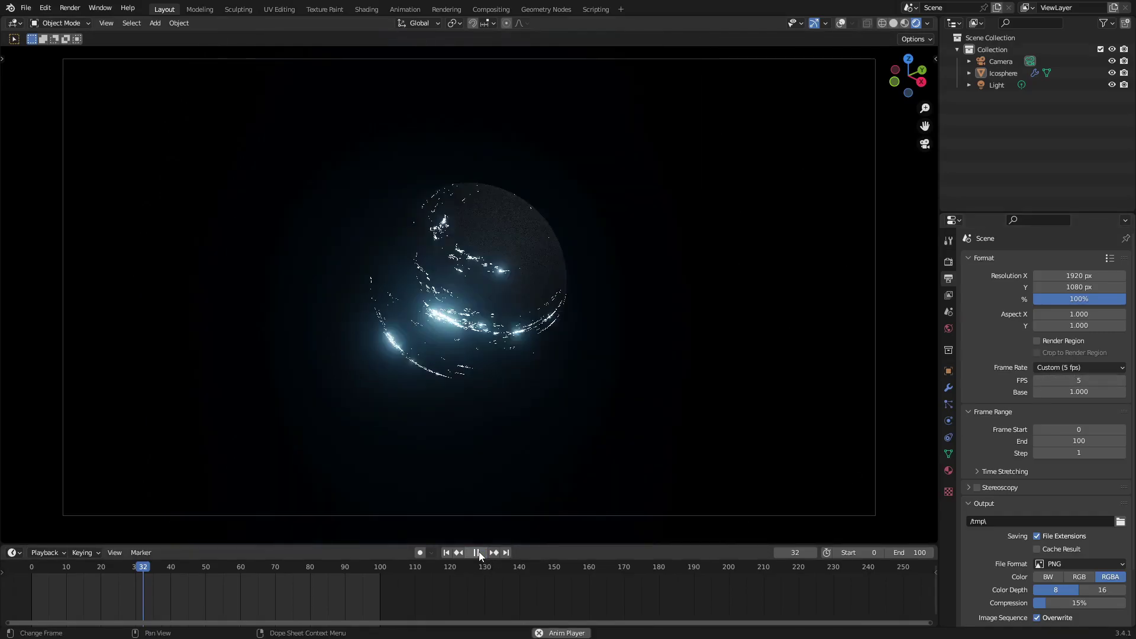
{"action": "left_click", "coordinate": [446, 552]}
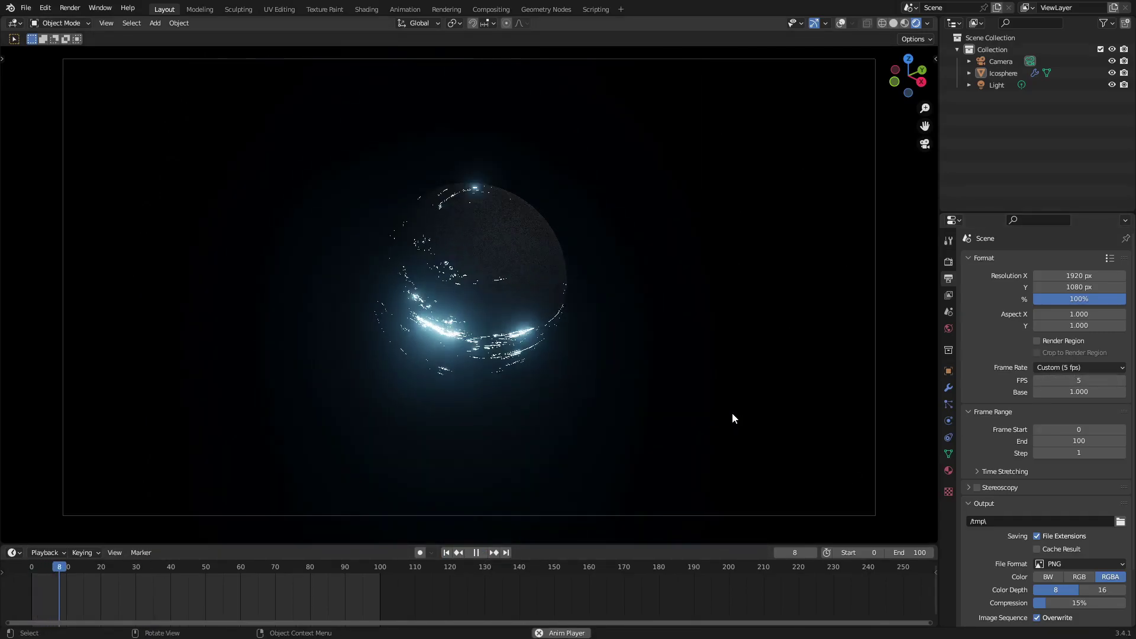
{"action": "key", "text": "space"}
- Set the animation's End frame to 20
{"action": "left_click", "coordinate": [910, 552]}
{"action": "type", "text": "20"}
{"action": "key", "text": "Return"}
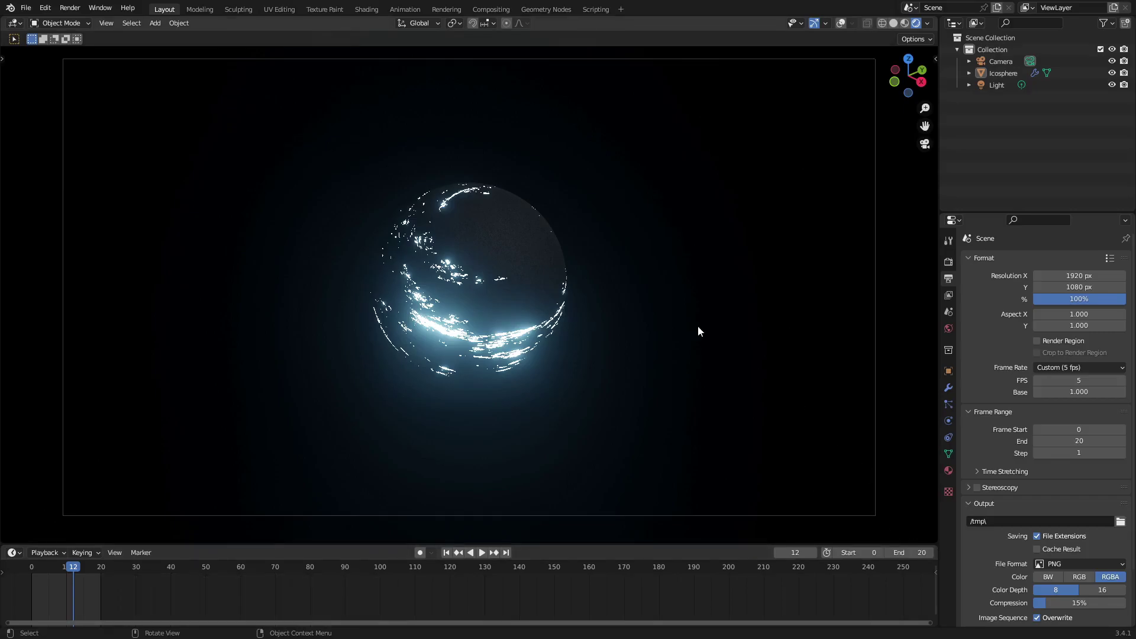
{"action": "left_click", "coordinate": [70, 7]}
- Render the pixelated icosphere animation through frame 20 with Render Animation
{"action": "left_click", "coordinate": [83, 31]}
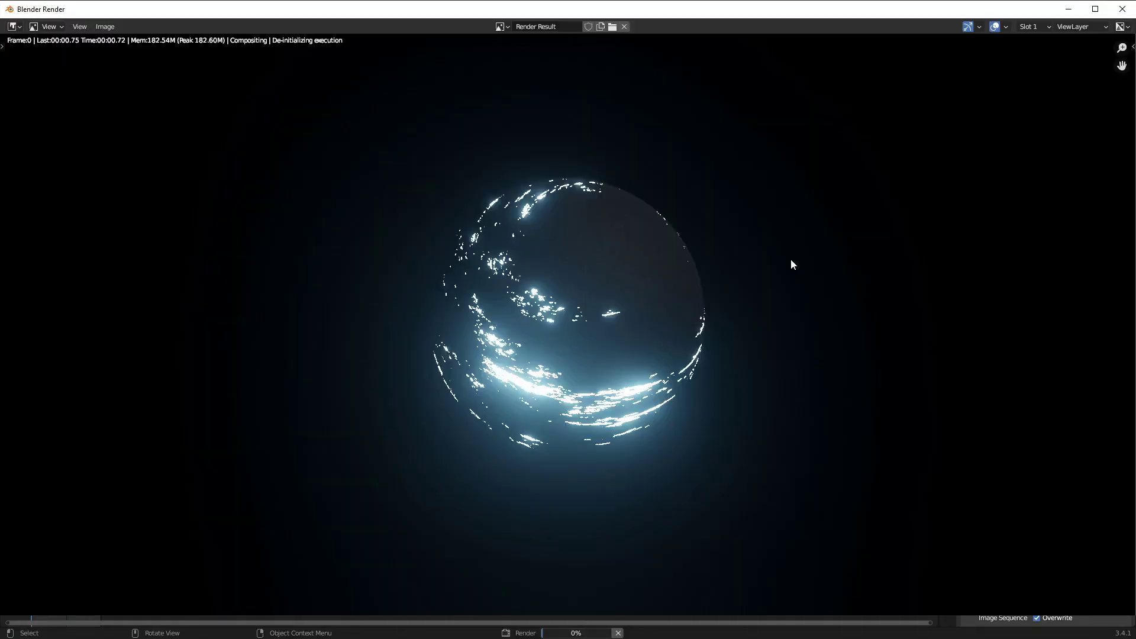
{"action": "scroll", "coordinate": [818, 257], "scroll_direction": "down", "scroll_amount": 1}
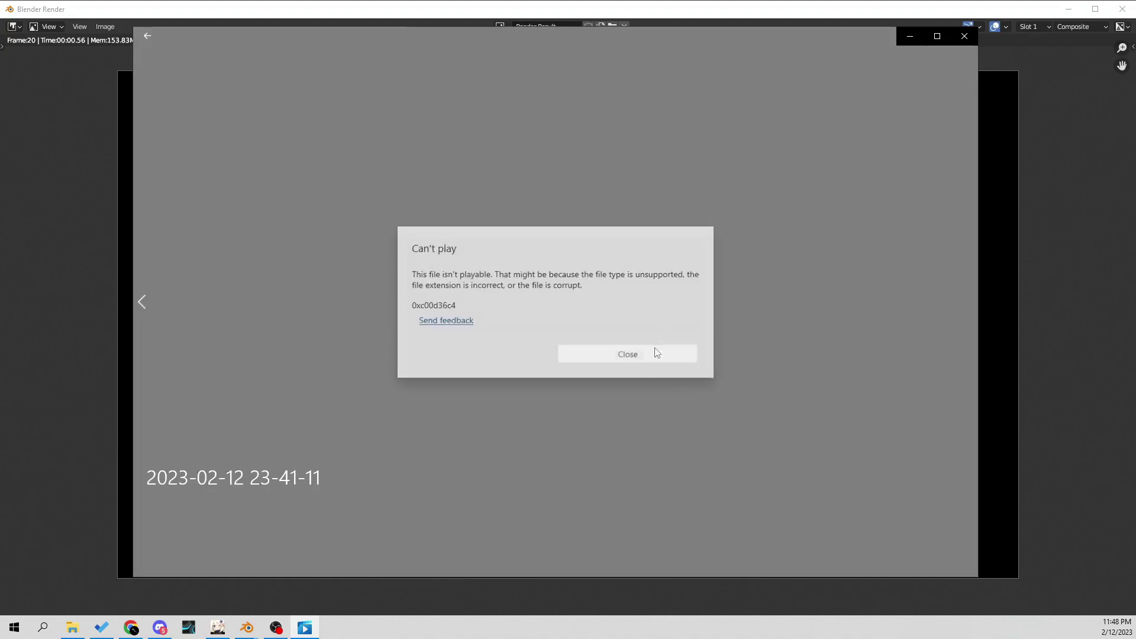
- Dismiss the Can't play error and close the video player and render window
{"action": "left_click", "coordinate": [655, 353]}
{"action": "left_click", "coordinate": [961, 36]}
{"action": "left_click", "coordinate": [1123, 9]}
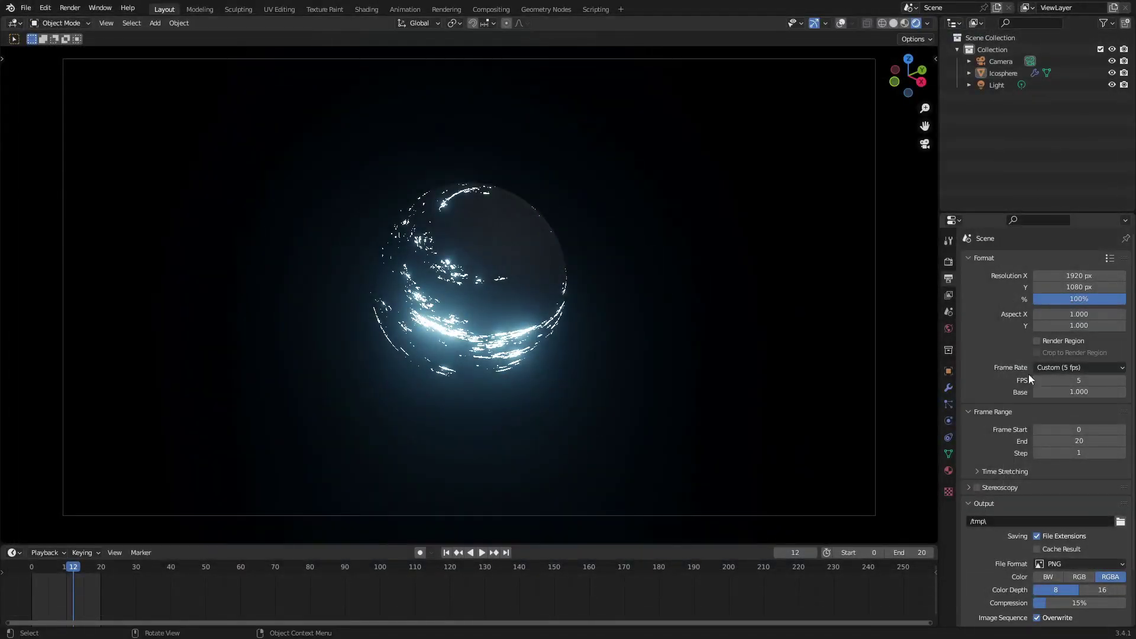
- Change the output File Format to FFmpeg Video
{"action": "left_click", "coordinate": [1120, 522]}
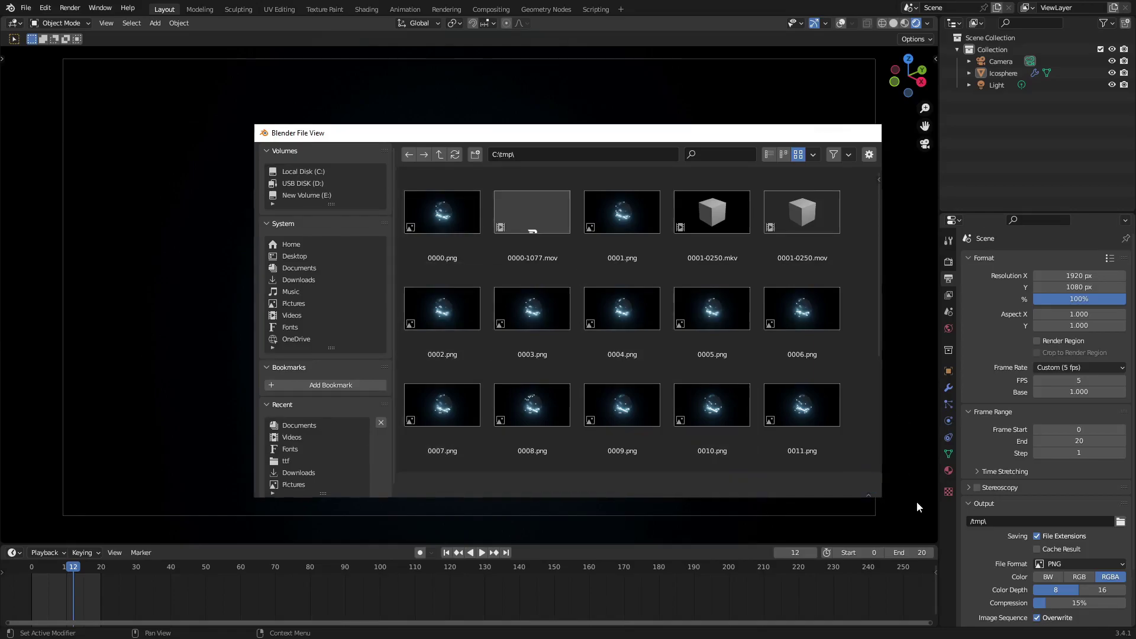
{"action": "left_click", "coordinate": [1066, 564]}
{"action": "left_click", "coordinate": [1098, 499]}
{"action": "scroll", "coordinate": [1033, 565], "scroll_direction": "down", "scroll_amount": 1}
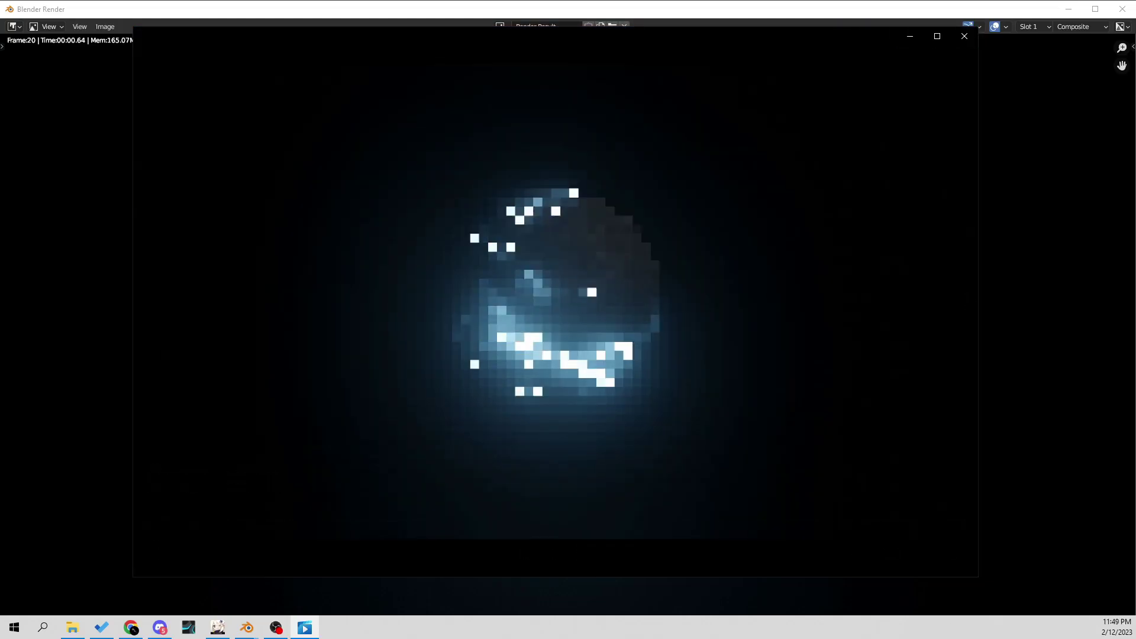
- Turn on Repeat so the video loops, and view it full screen briefly
{"action": "left_click", "coordinate": [950, 554]}
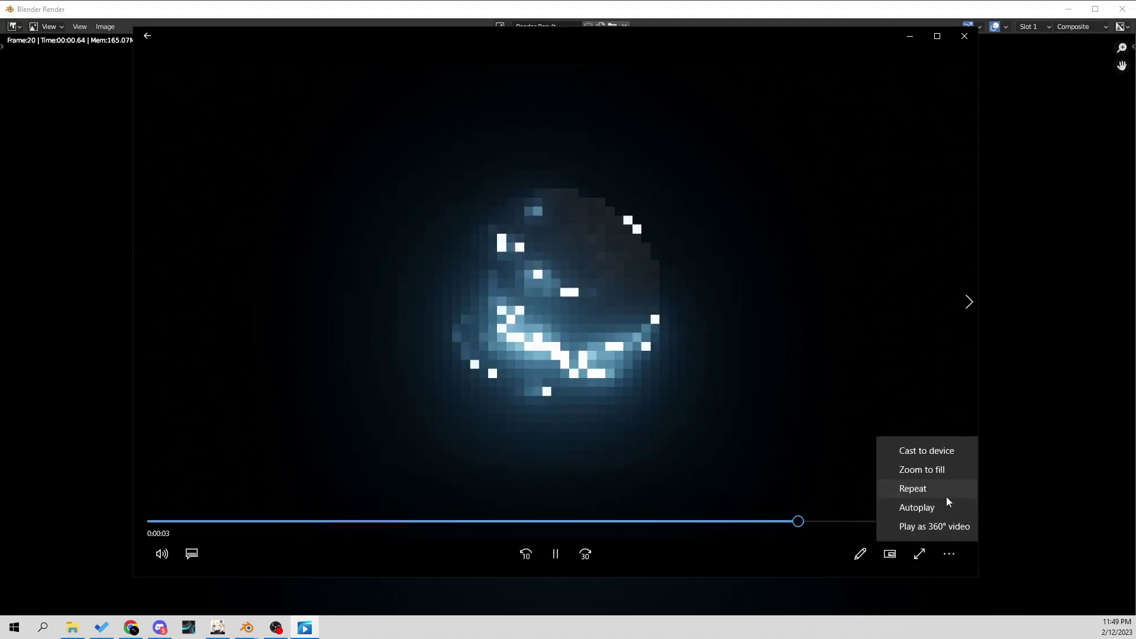
{"action": "left_click", "coordinate": [946, 493]}
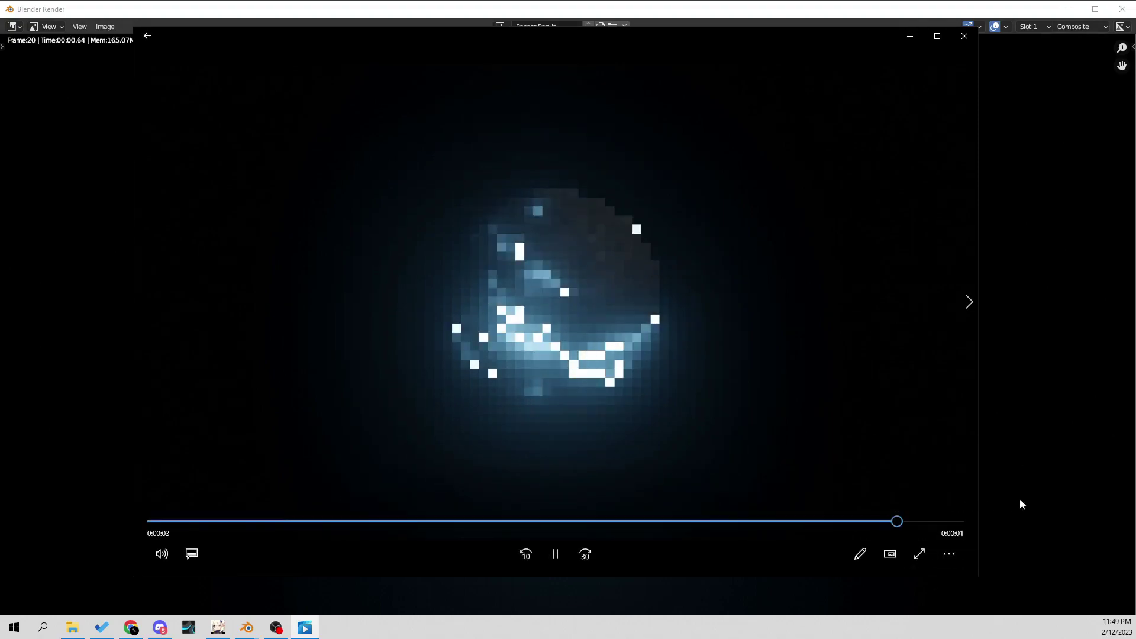
{"action": "left_click", "coordinate": [934, 38]}
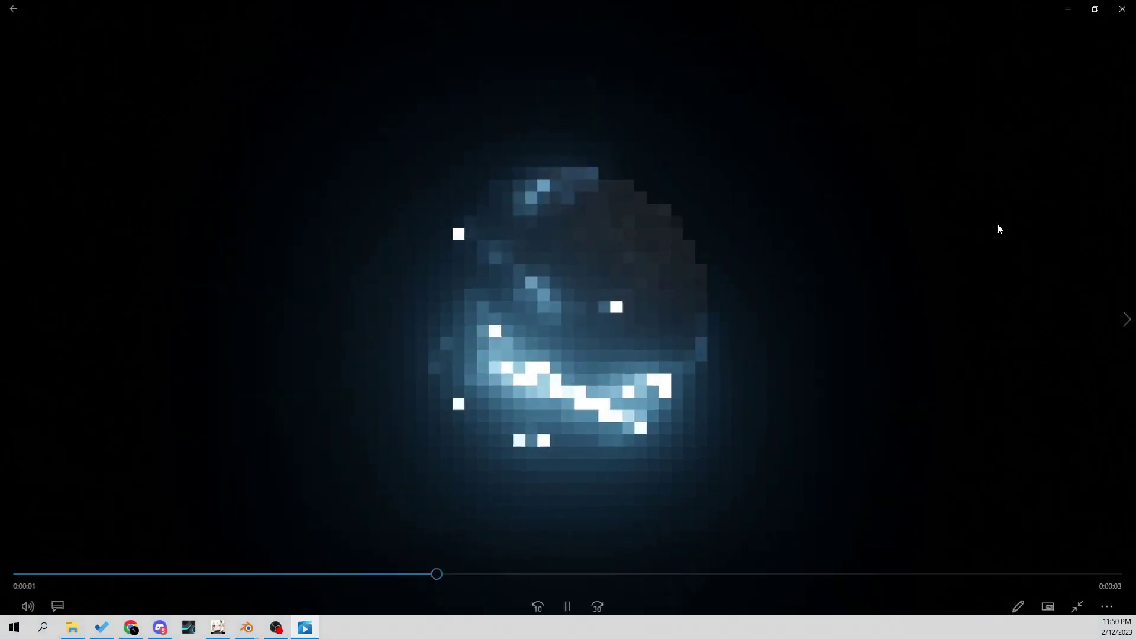
{"action": "double_click", "coordinate": [747, 120]}
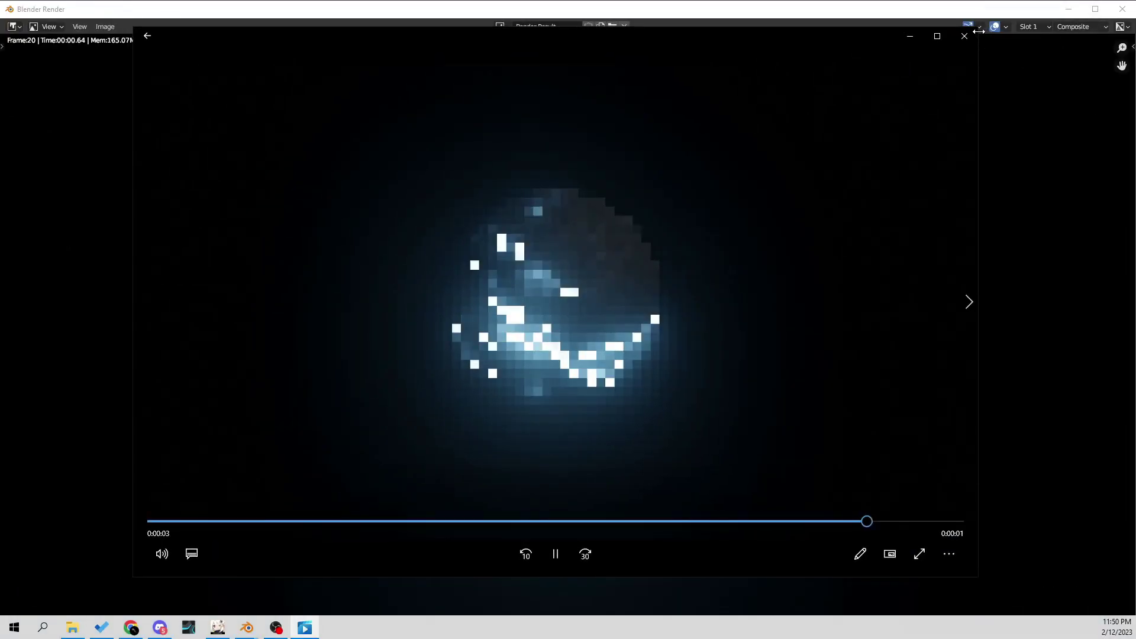
- Resize and move the player window so it sits centred over the Blender render
{"action": "left_click_drag", "start_coordinate": [957, 51], "coordinate": [464, 241]}
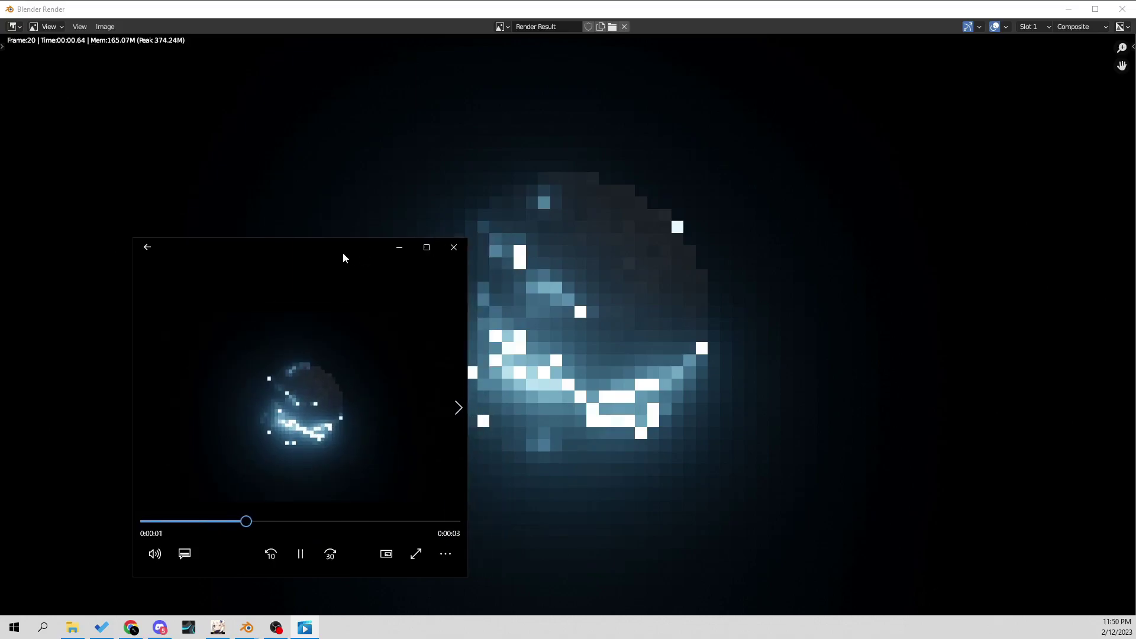
{"action": "left_click_drag", "start_coordinate": [343, 253], "coordinate": [593, 144]}
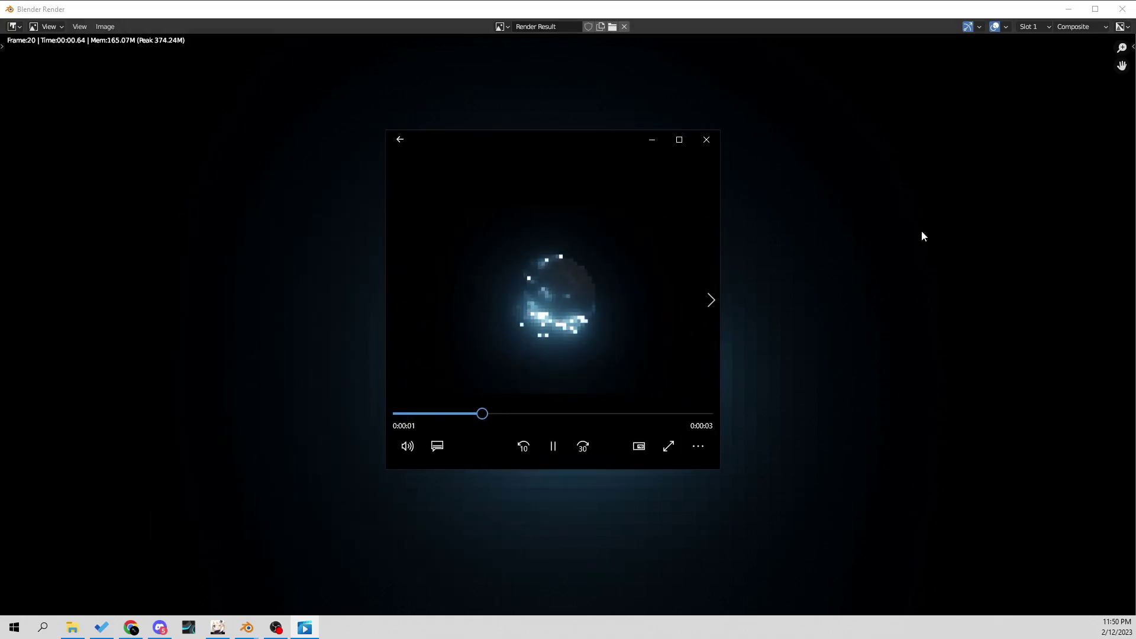
{"action": "left_click_drag", "start_coordinate": [718, 127], "coordinate": [1070, 26]}
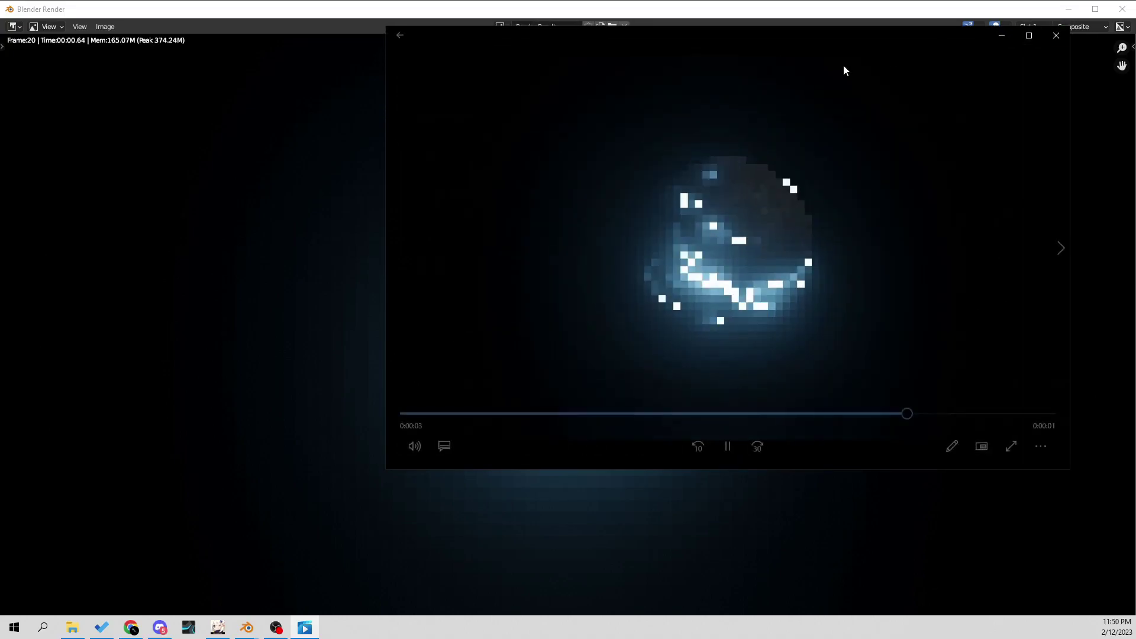
{"action": "left_click_drag", "start_coordinate": [739, 38], "coordinate": [566, 65]}
{"action": "left_click_drag", "start_coordinate": [629, 498], "coordinate": [647, 591]}
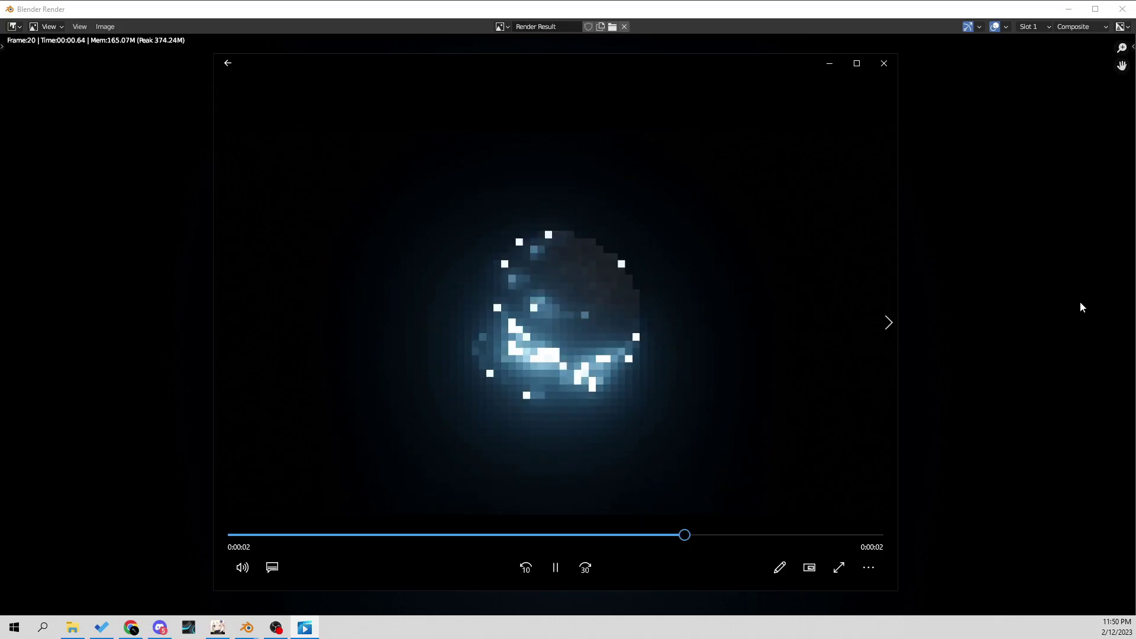